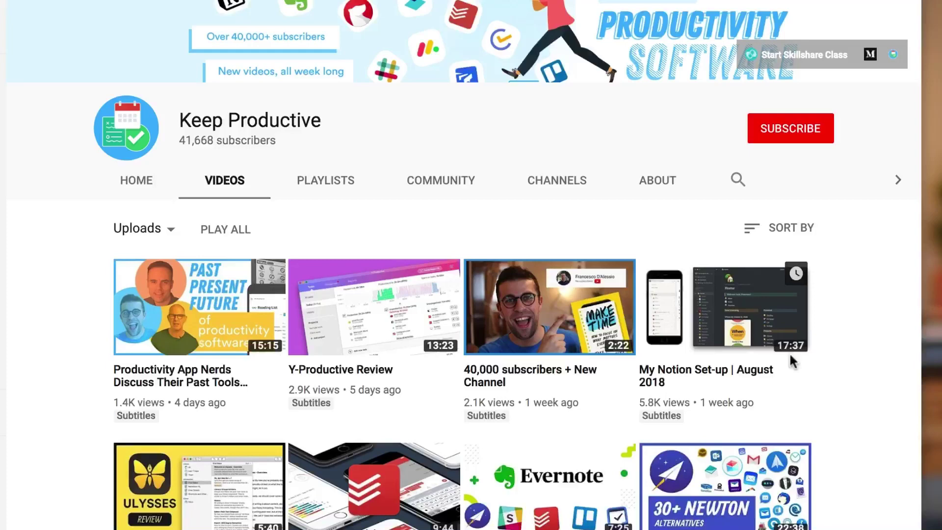
Scroll to the end of Home and start an empty block below the Boxing link.
scroll(895, 400, down, 5)
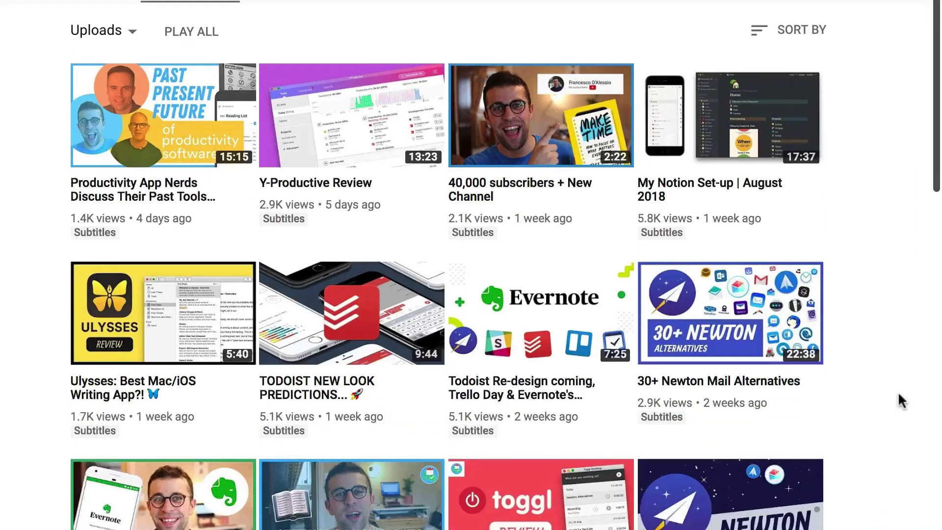
scroll(899, 397, down, 5)
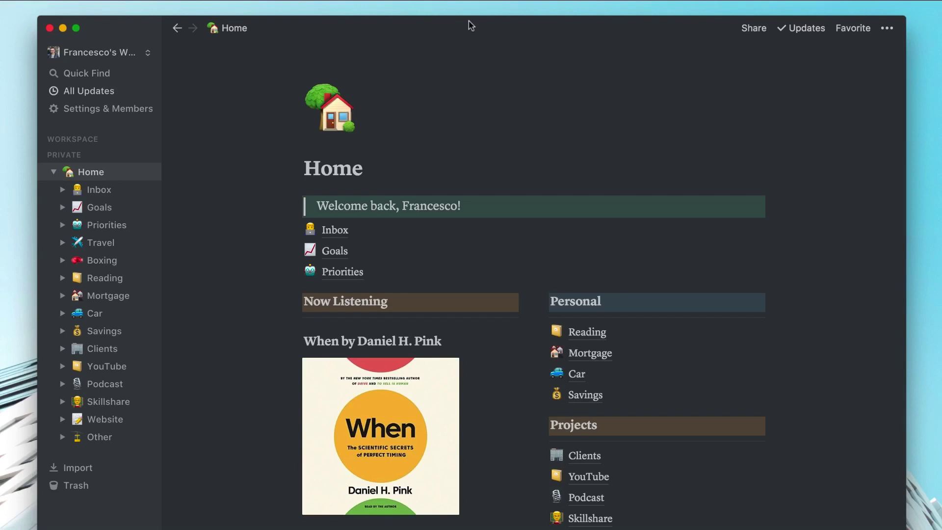
scroll(475, 260, down, 5)
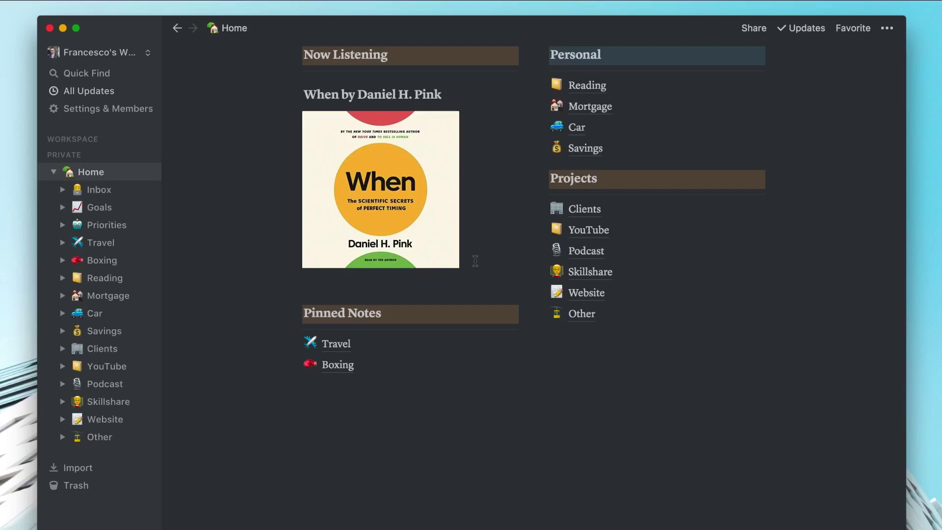
click(414, 414)
Insert a new Untitled sub-page below Pinned Notes with /p and open it.
key(Return)
key(Return)
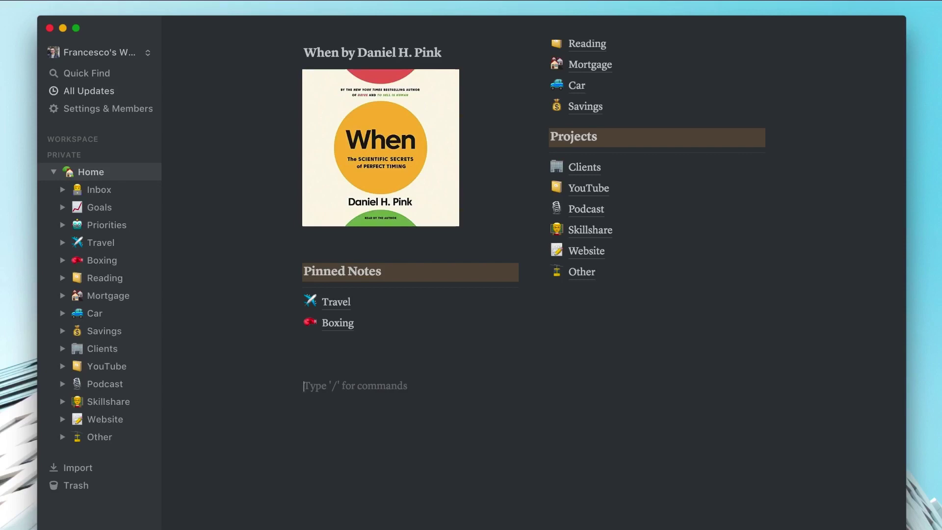
text(/)
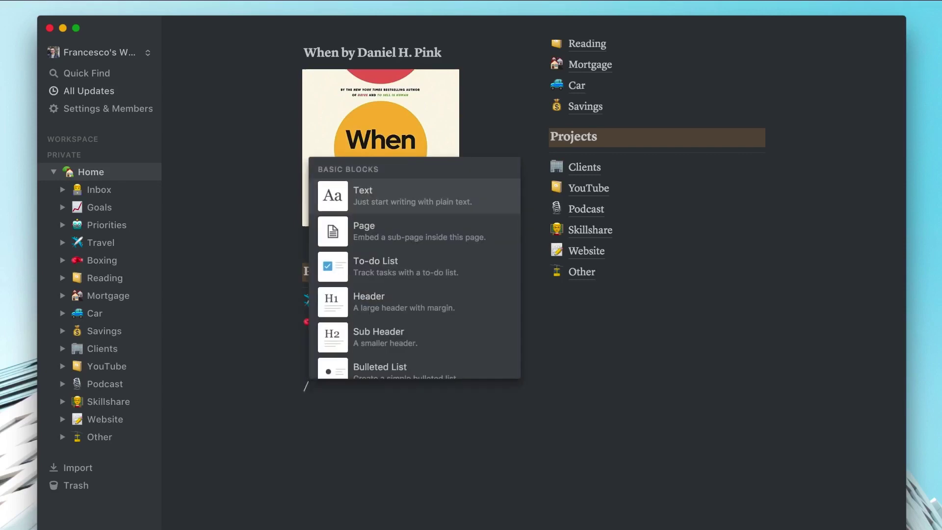
text(p)
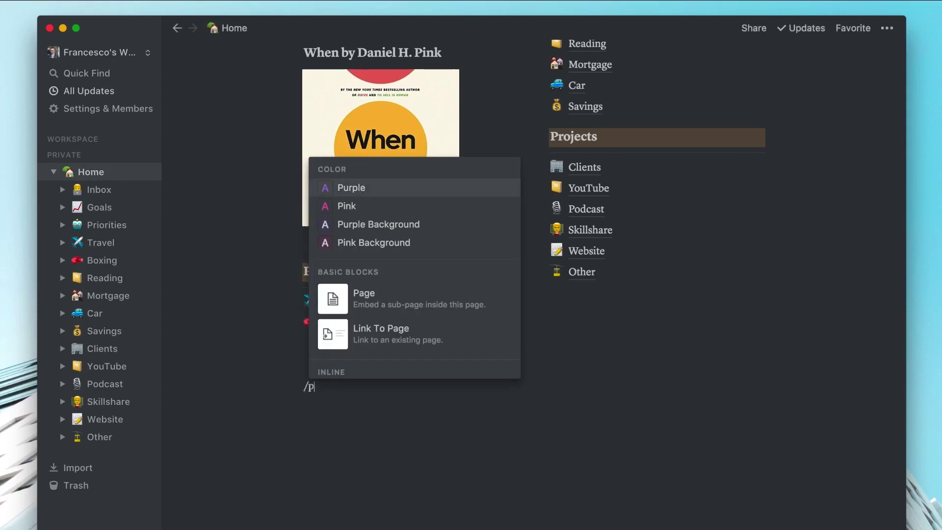
click(422, 295)
click(423, 293)
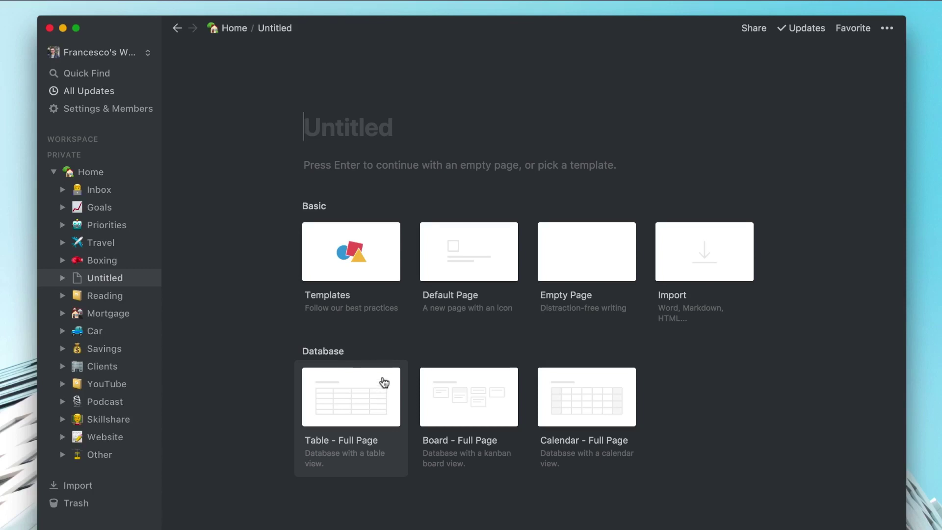
Open the template gallery and preview Team Home, Personal Home, Tasks & Issues and Roadmap.
click(376, 290)
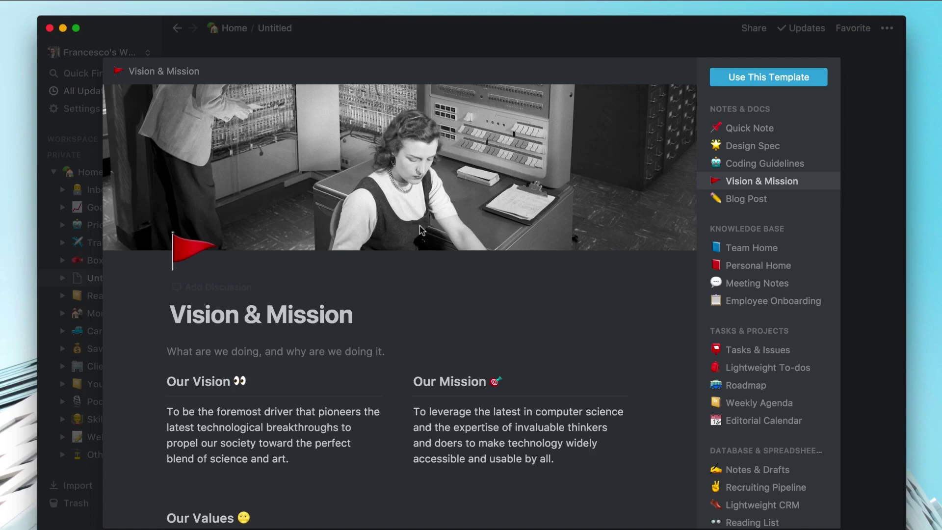
click(724, 248)
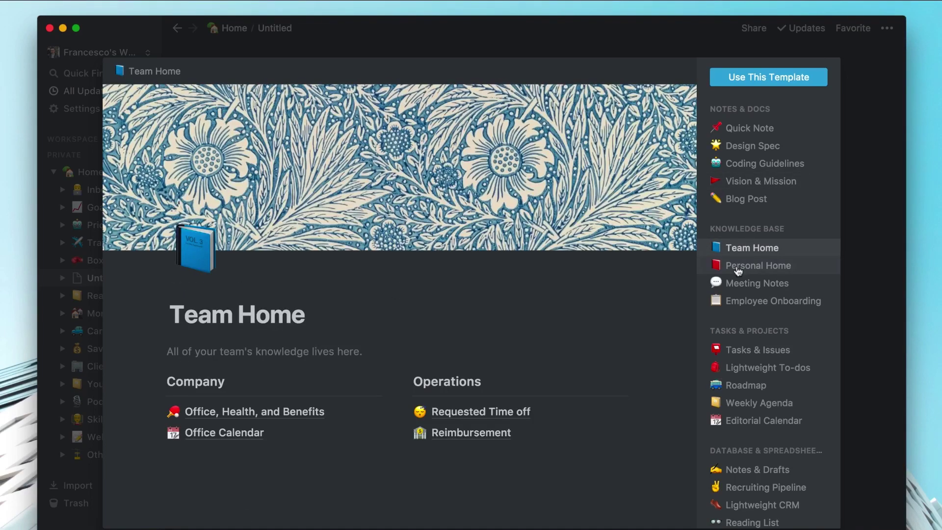
click(739, 270)
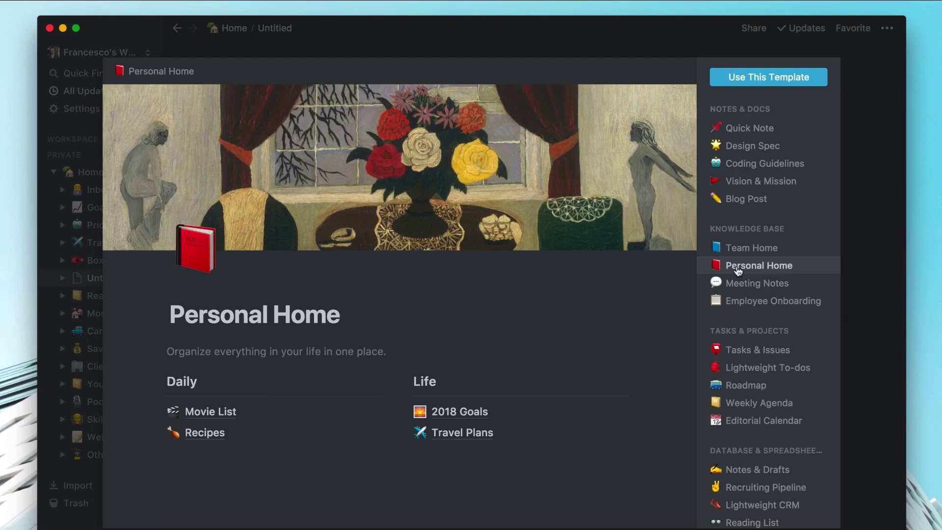
click(741, 357)
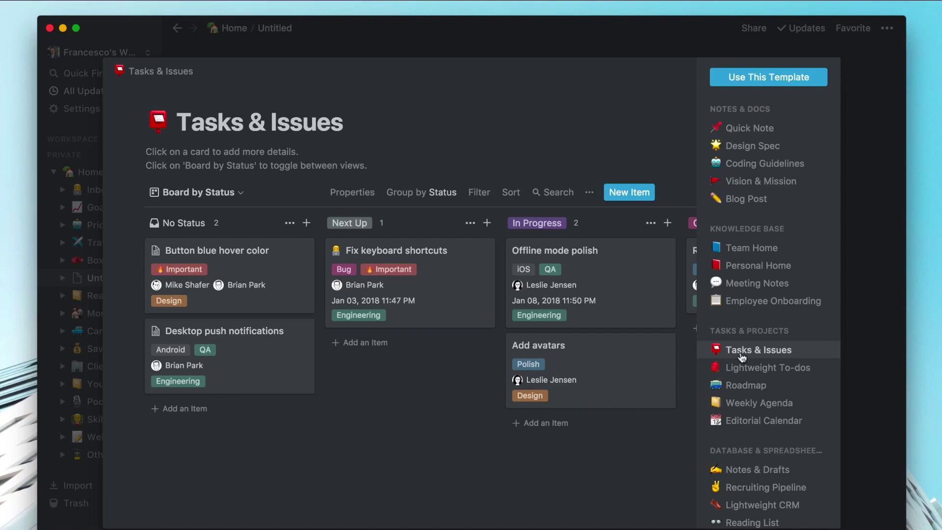
click(753, 384)
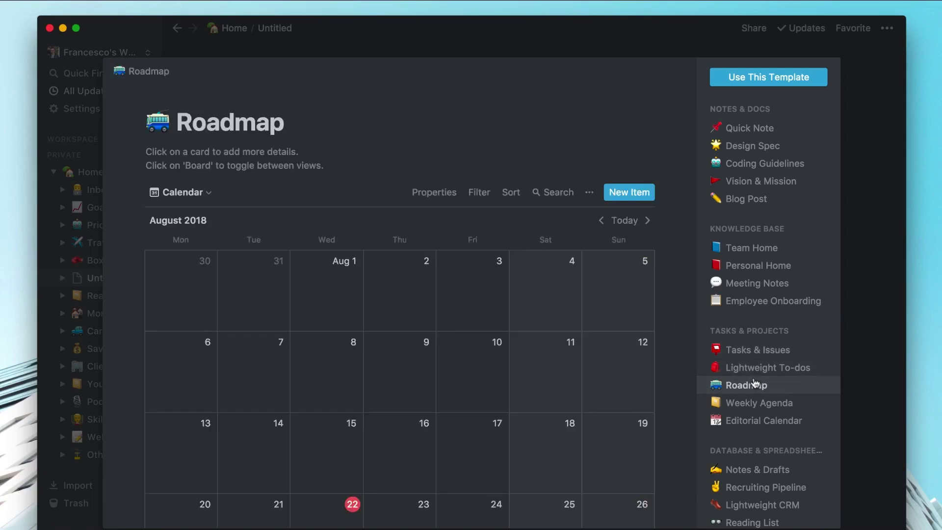
Preview the Weekly Agenda template, then return to the Personal Home preview.
click(757, 404)
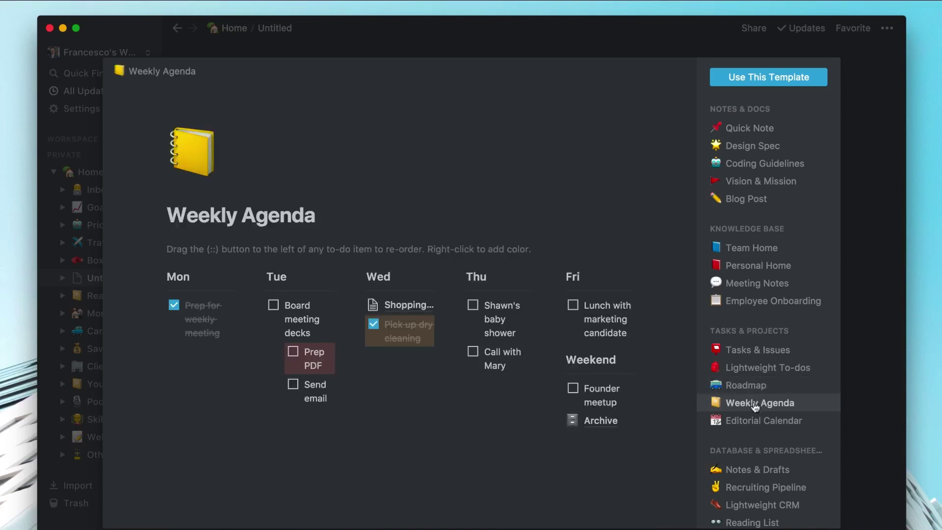
scroll(758, 415, down, 2)
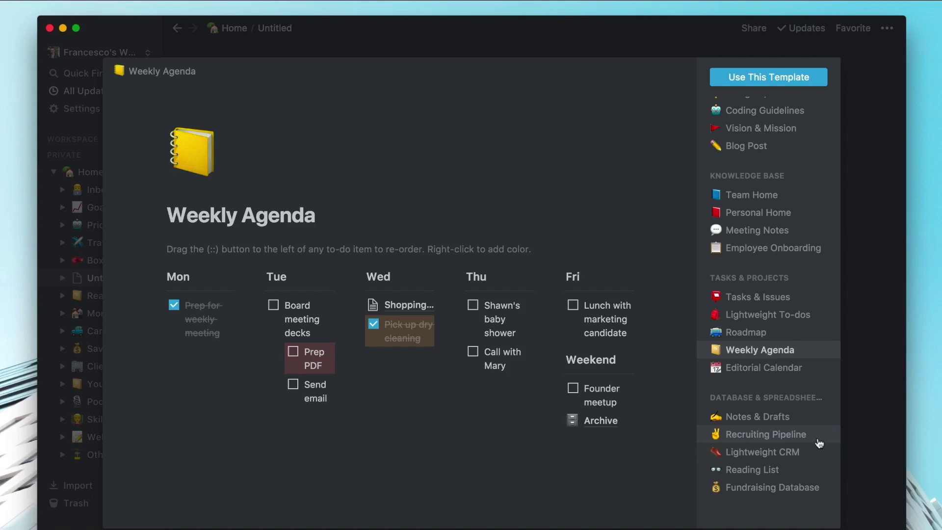
scroll(816, 441, up, 3)
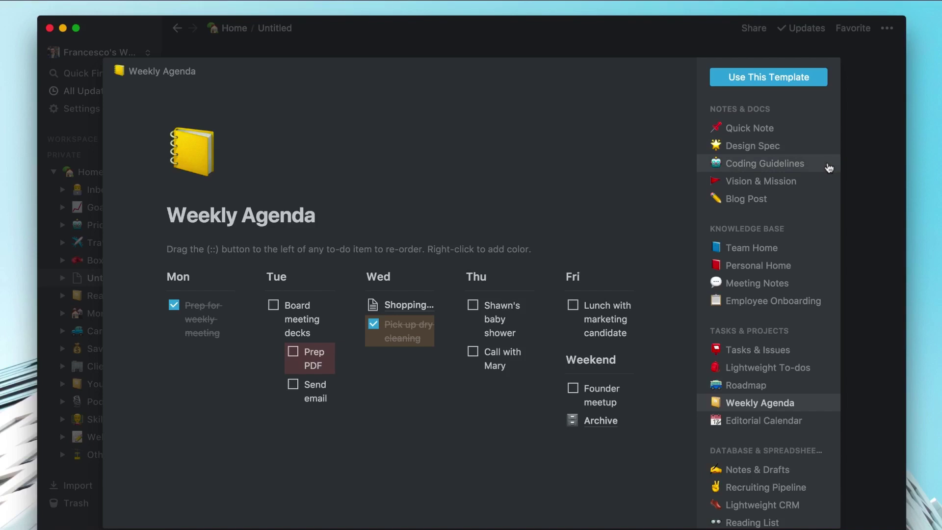
click(780, 270)
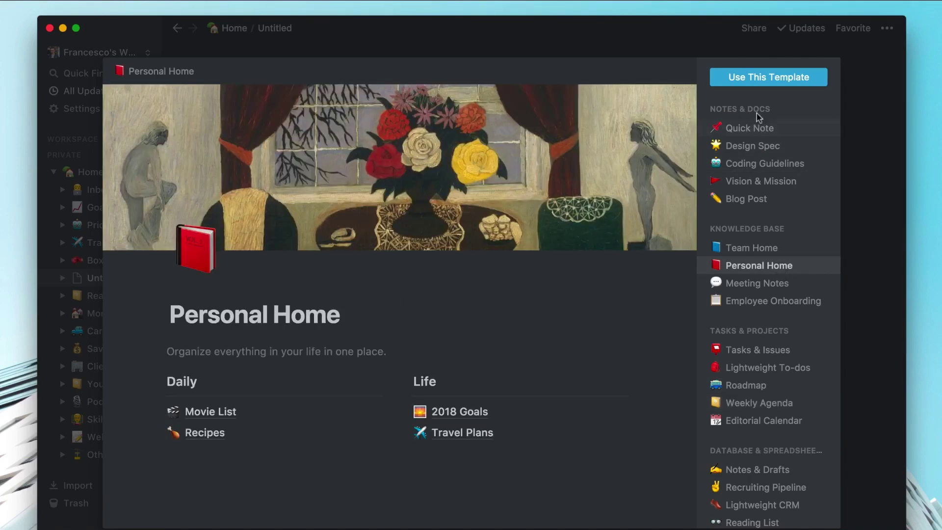
Apply the Personal Home template, look inside Movie List, and return to Personal Home.
click(765, 84)
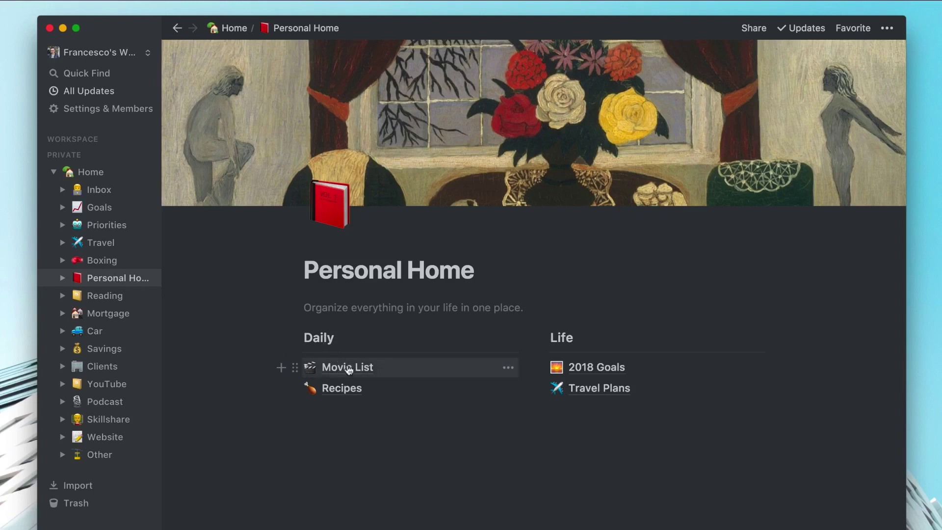
click(349, 368)
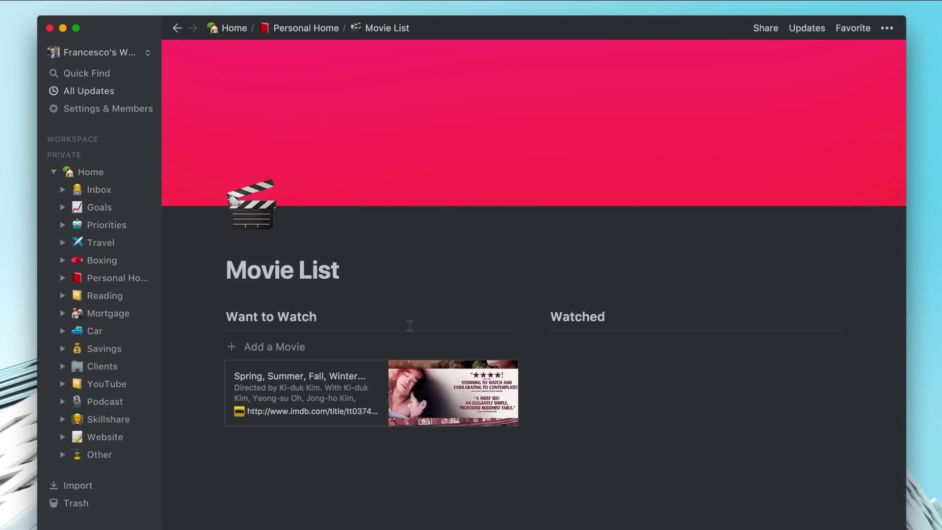
click(177, 28)
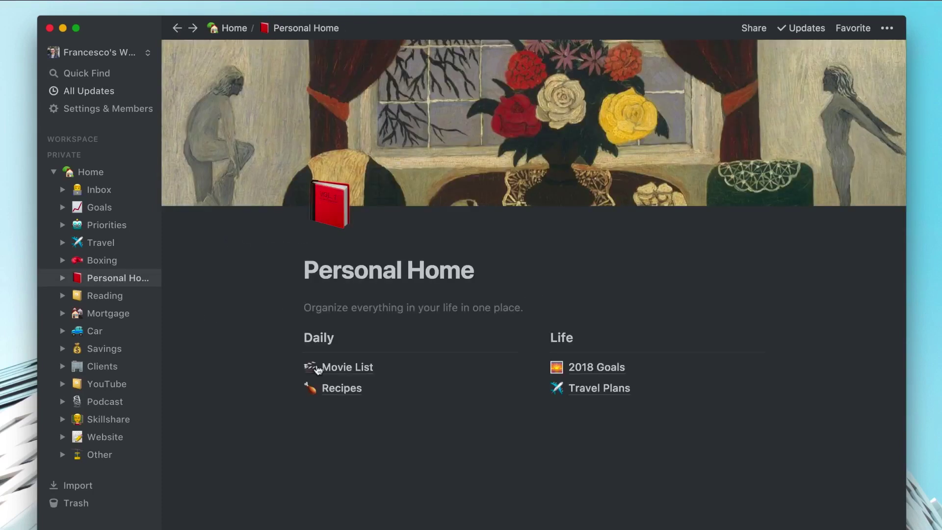
Add an empty sub-page below Recipes titled 'Reading List'.
click(325, 412)
text(/)
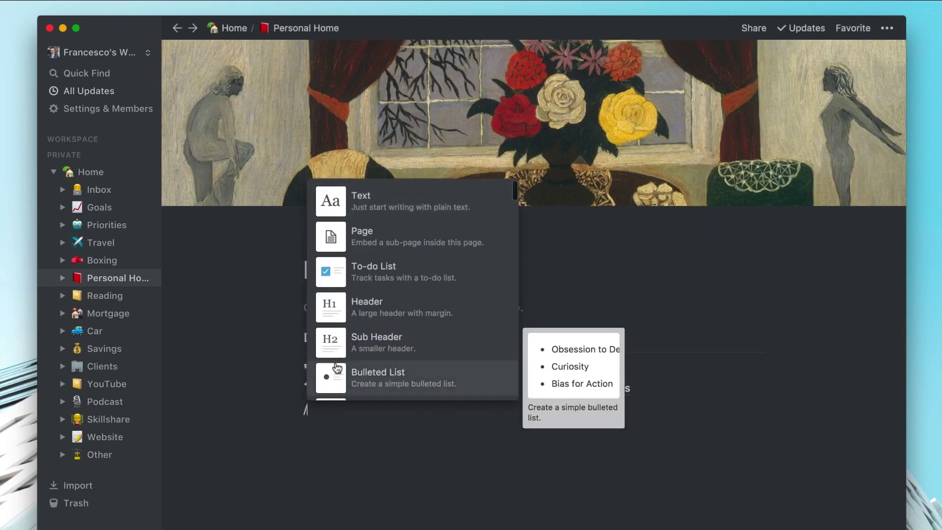
click(344, 238)
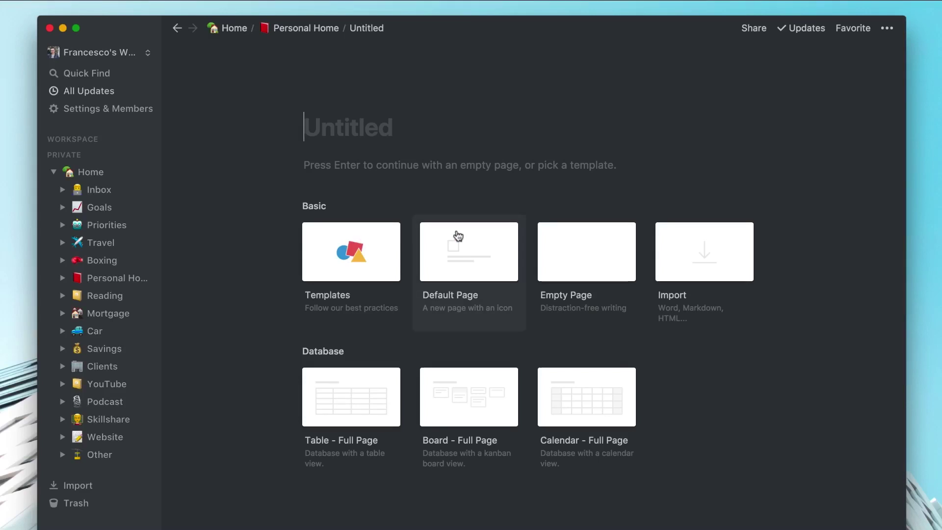
click(541, 251)
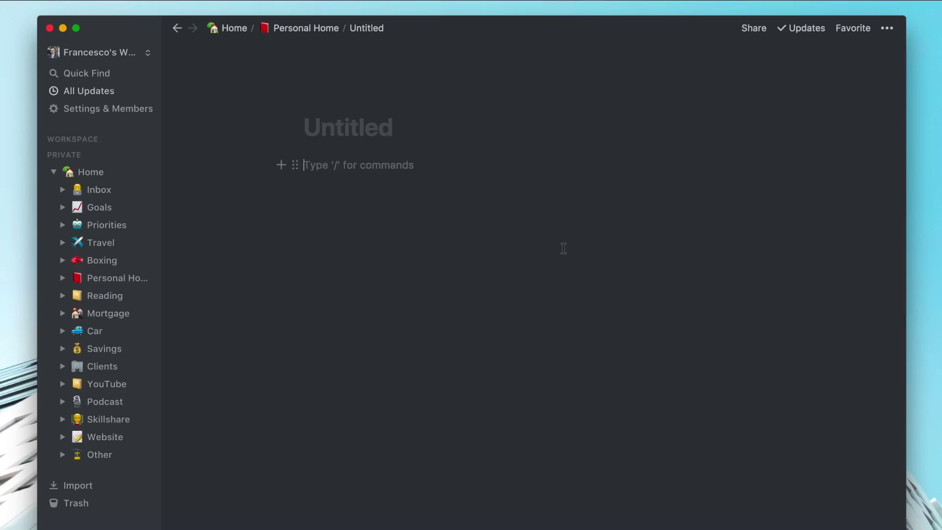
click(367, 124)
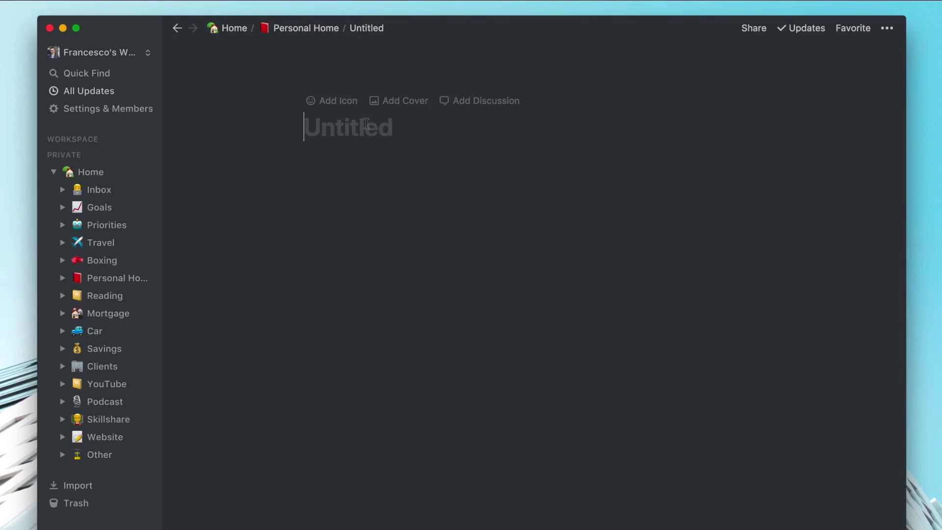
text(Readn)
key(BackSpace)
text(ing)
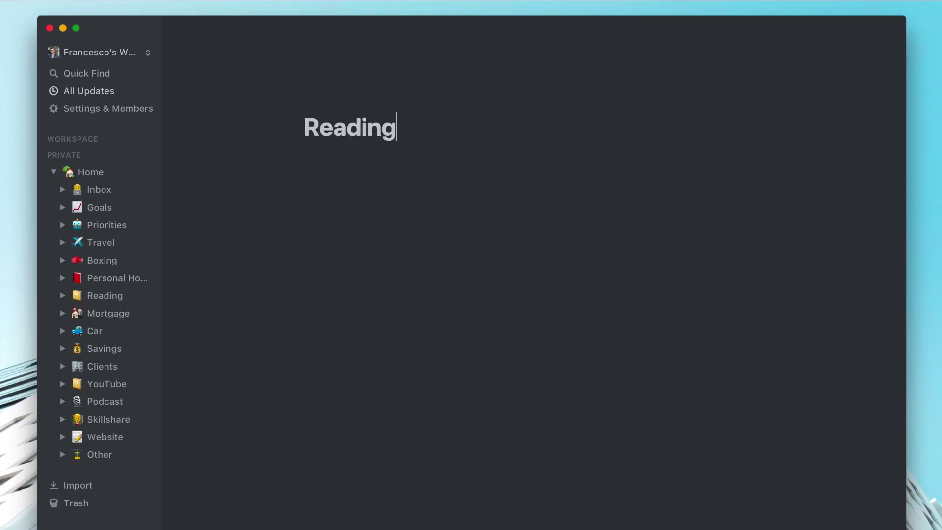
text( List)
key(Return)
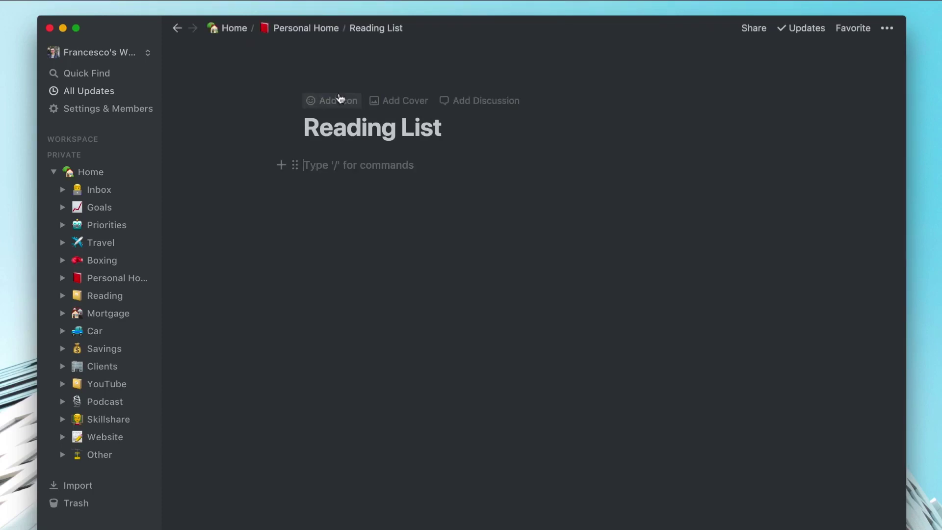
Give the Reading List page the stack-of-books emoji icon.
click(340, 99)
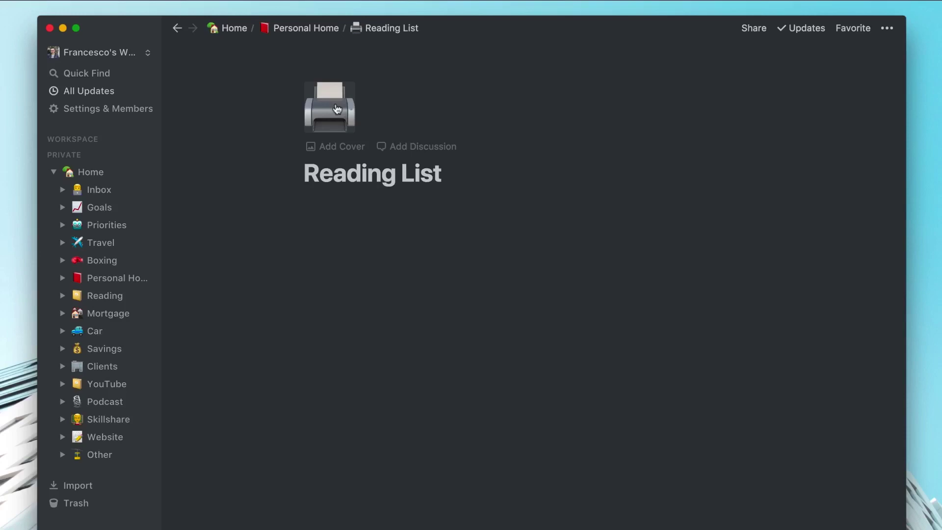
click(337, 109)
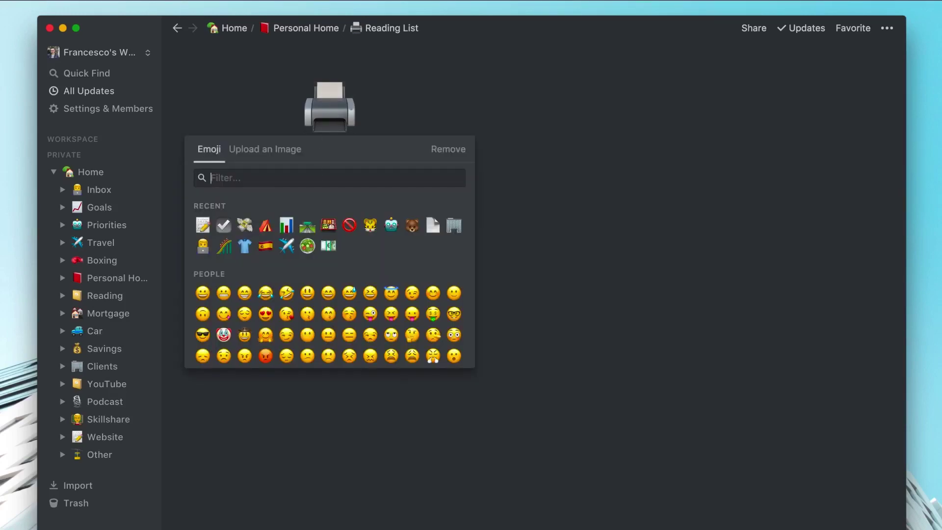
text(book)
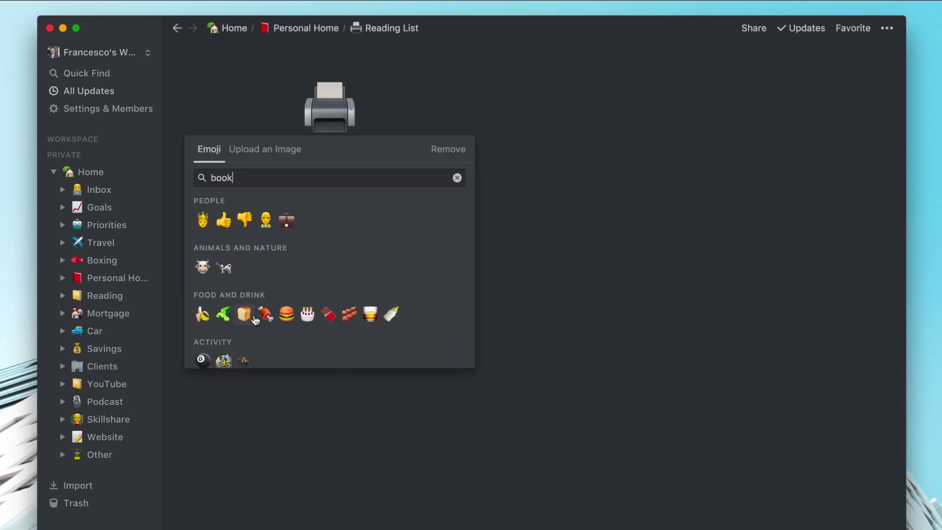
scroll(254, 314, down, 5)
click(245, 292)
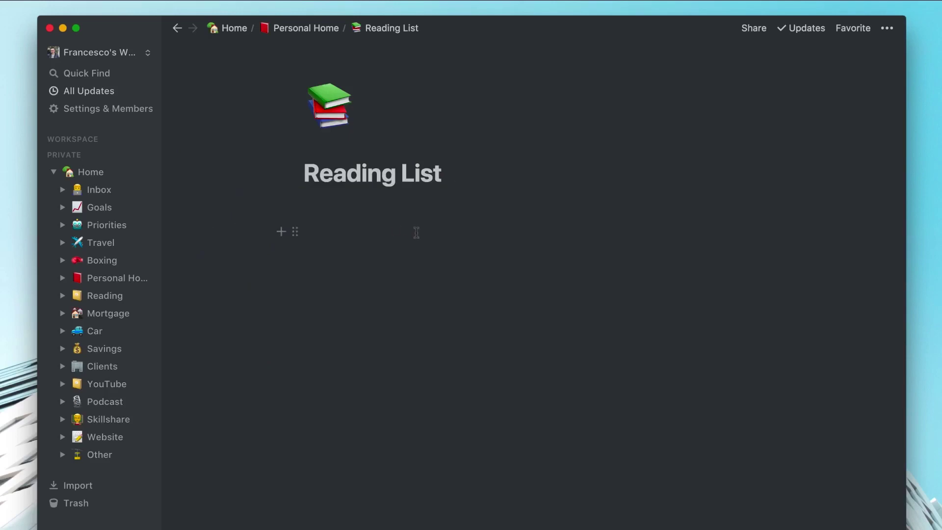
Add a cover to Reading List and switch it to the blue-to-red gradient.
click(353, 148)
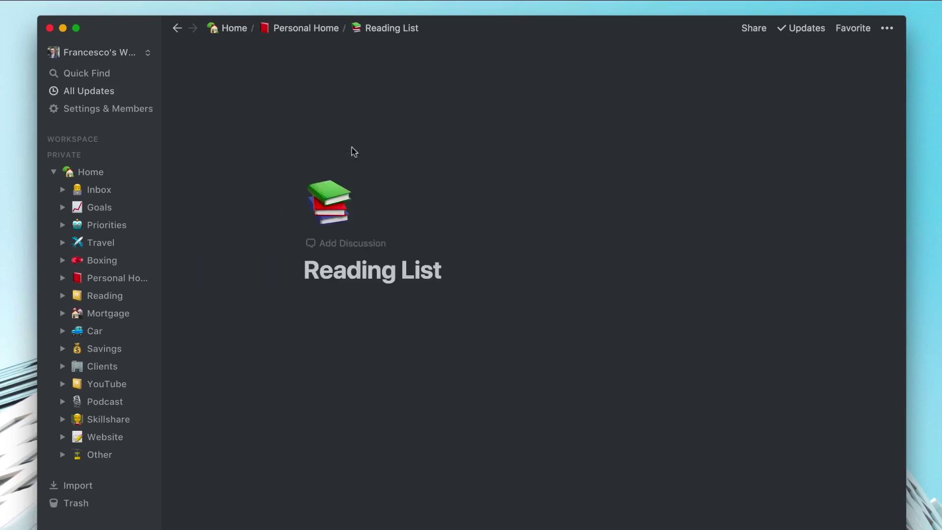
mouse_move(506, 149)
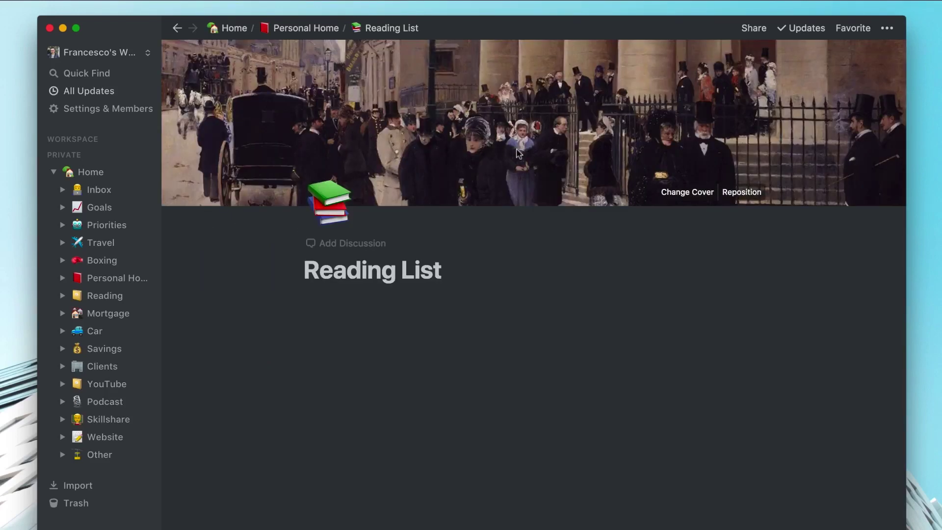
click(675, 194)
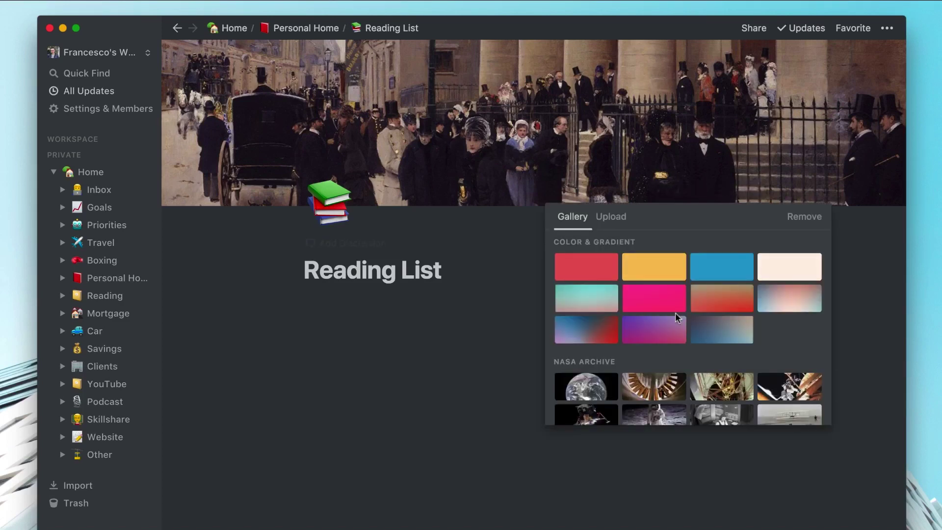
click(601, 335)
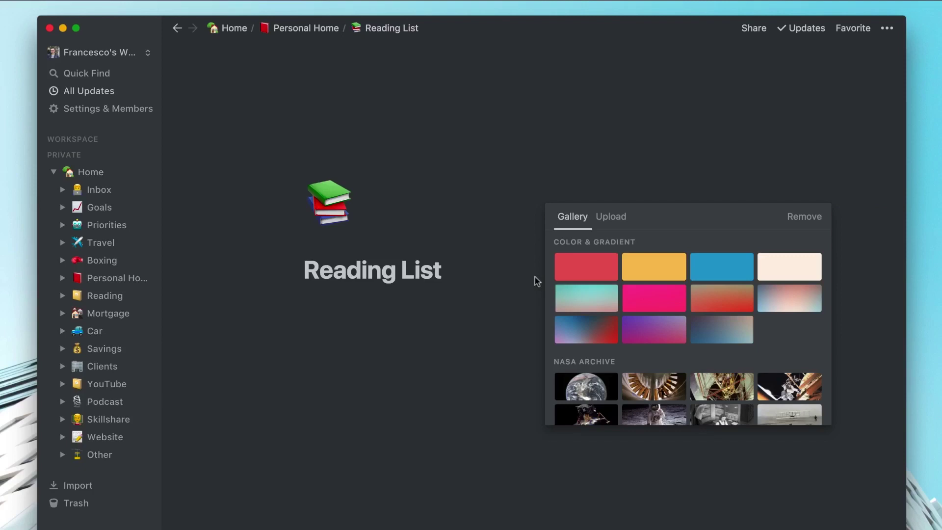
click(613, 220)
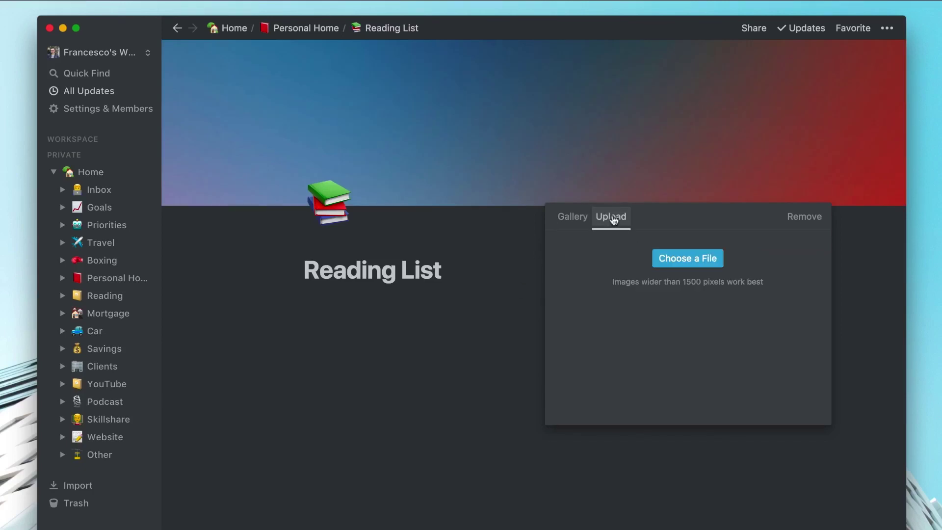
click(481, 298)
click(452, 308)
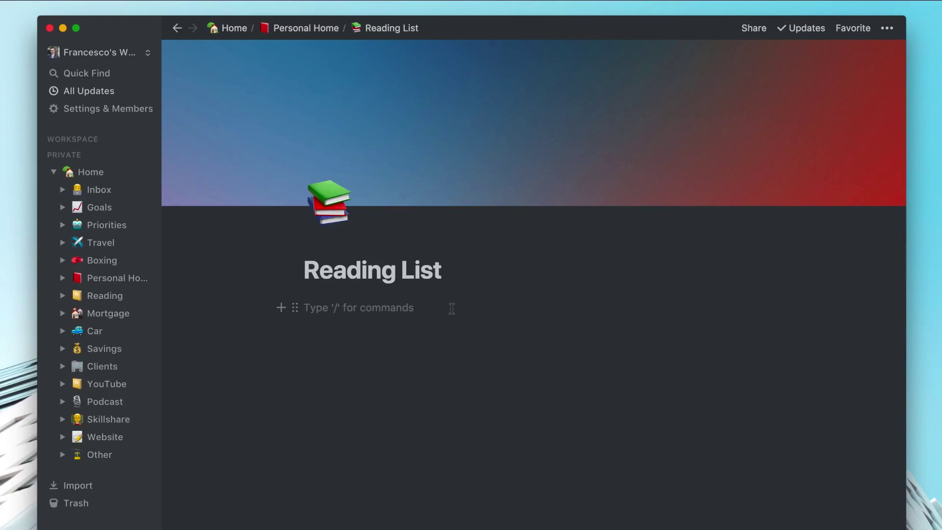
Insert an inline board via /bo and title it 'The next Books to Read'.
text(/)
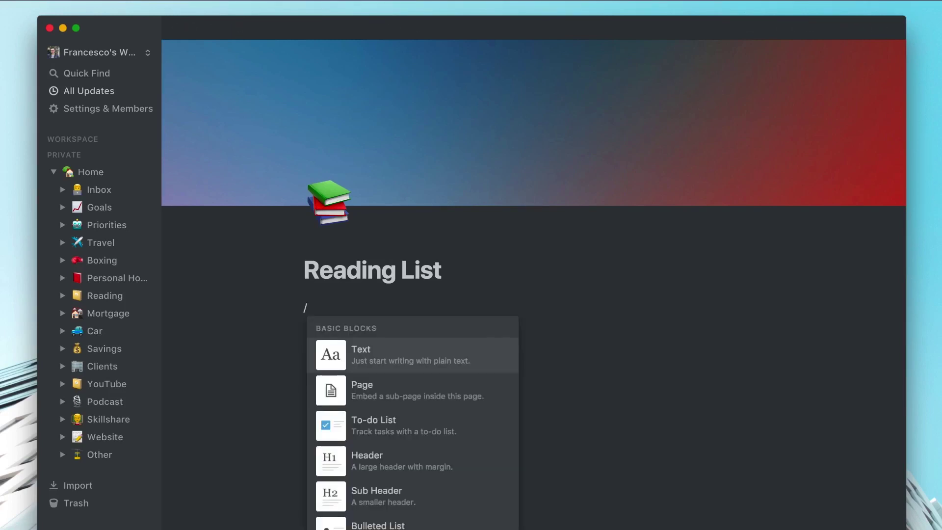
text(bo)
mouse_move(404, 372)
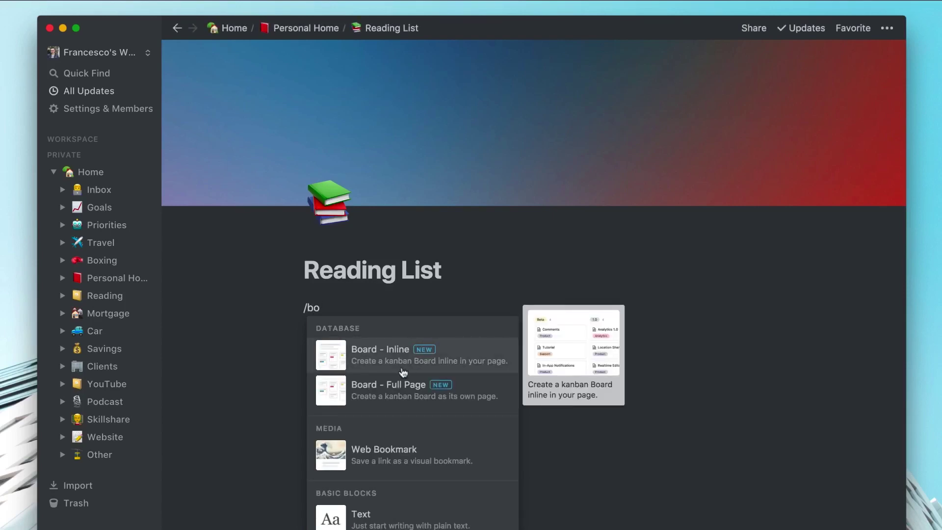
mouse_move(407, 400)
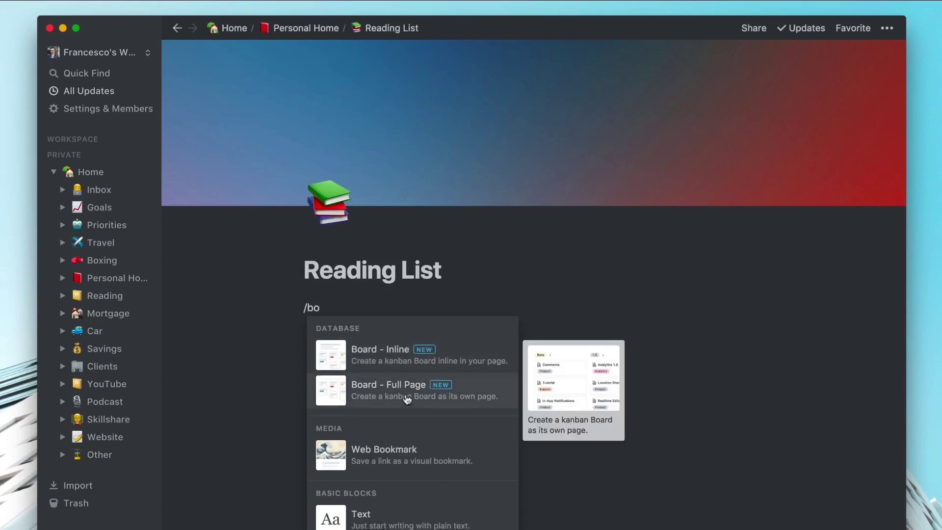
click(417, 353)
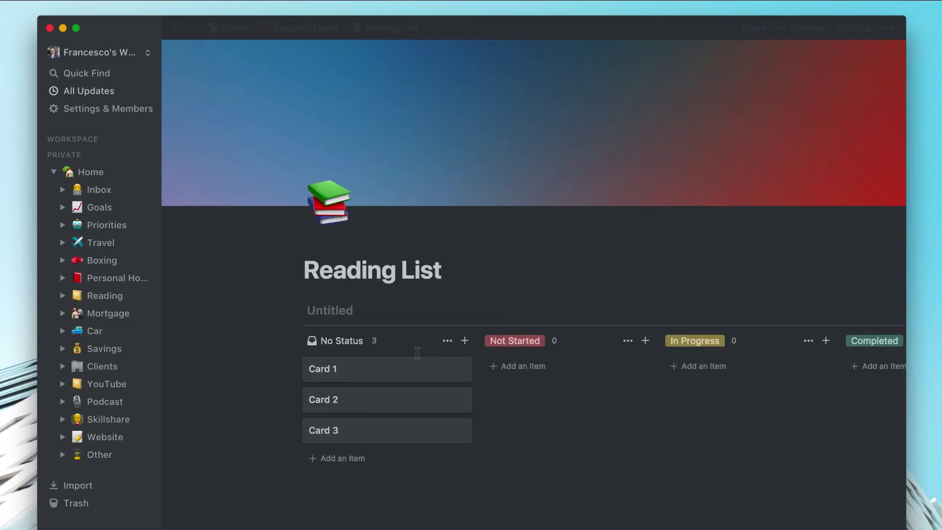
text(The next Books to Read)
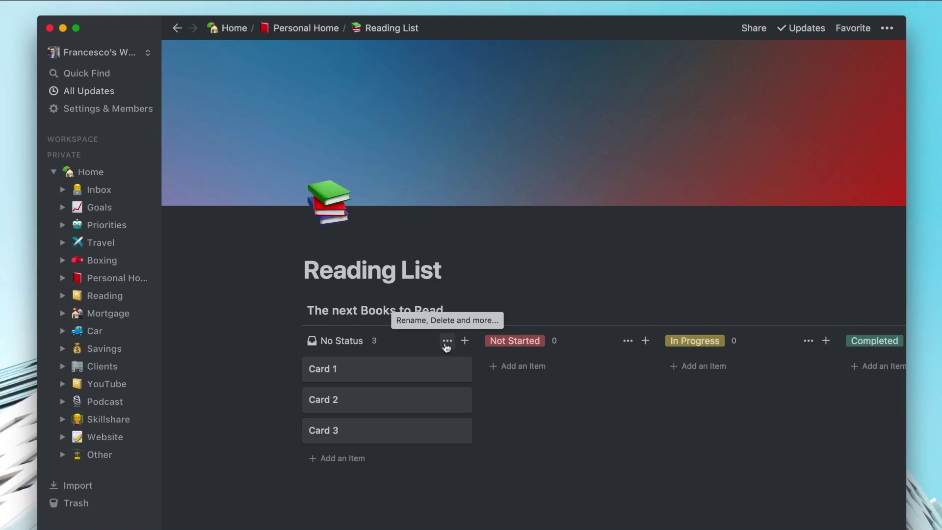
scroll(459, 381, down, 3)
Rename the columns Not Started, In Progress and Completed to Recommendations, Books I'm Reading and Finished.
scroll(541, 311, right, 4)
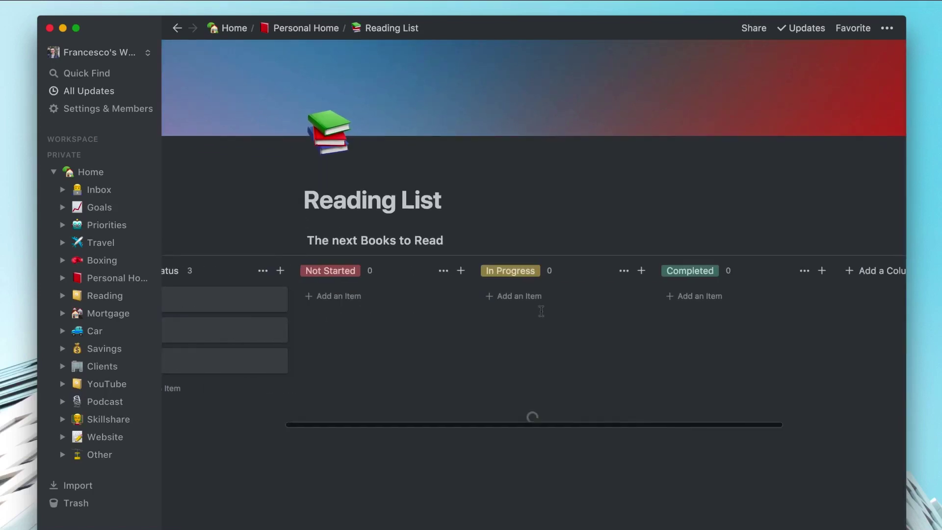
scroll(535, 309, left, 5)
scroll(510, 279, right, 5)
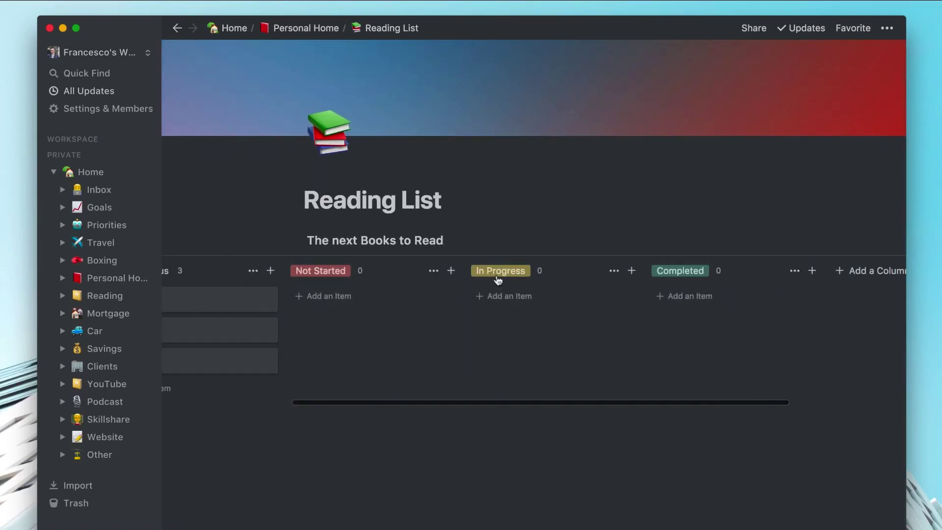
click(320, 271)
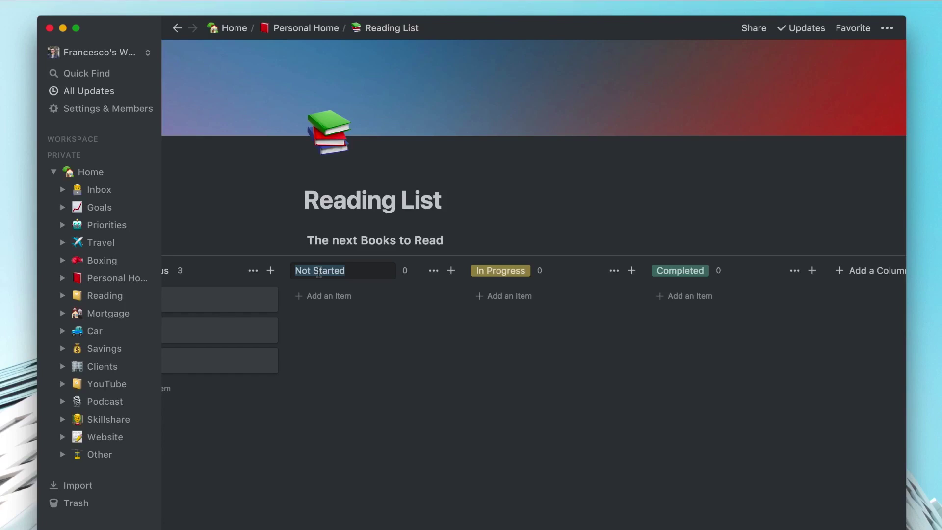
text(Recommen)
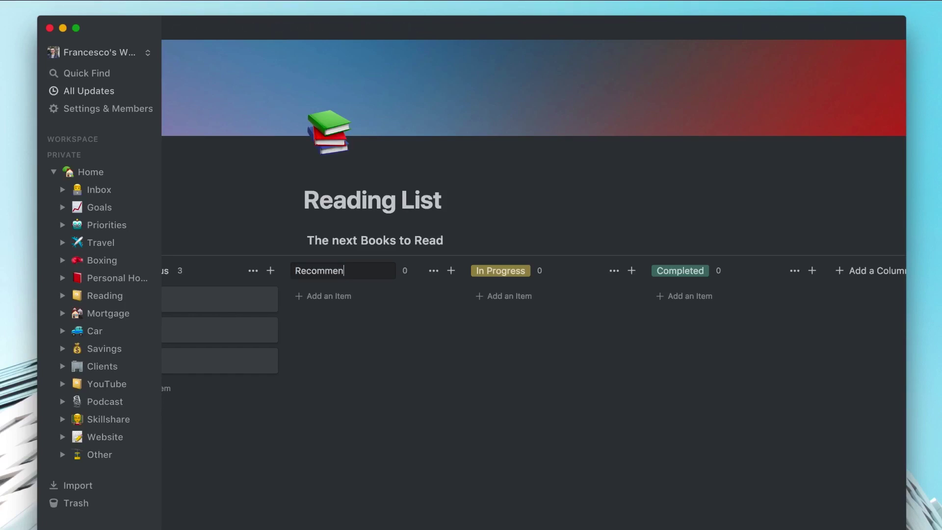
text(dations)
key(Return)
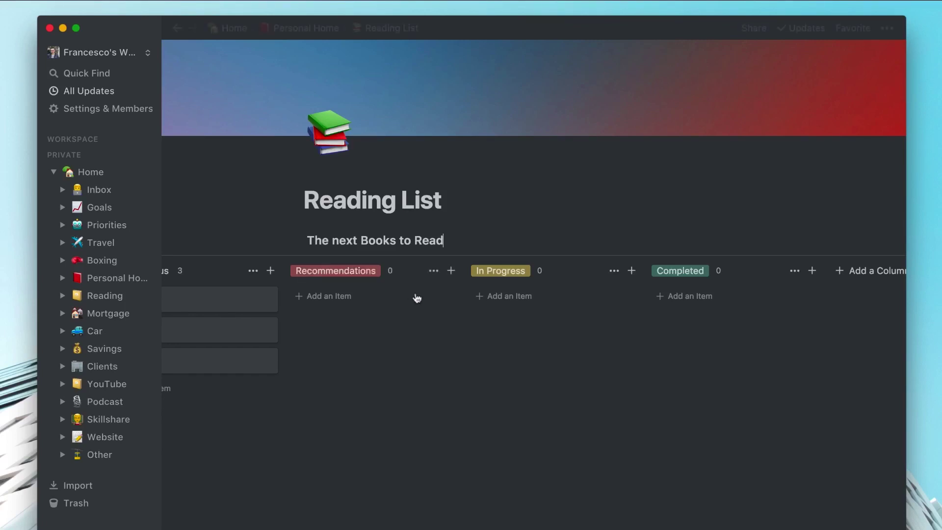
click(486, 271)
text(Books I'm )
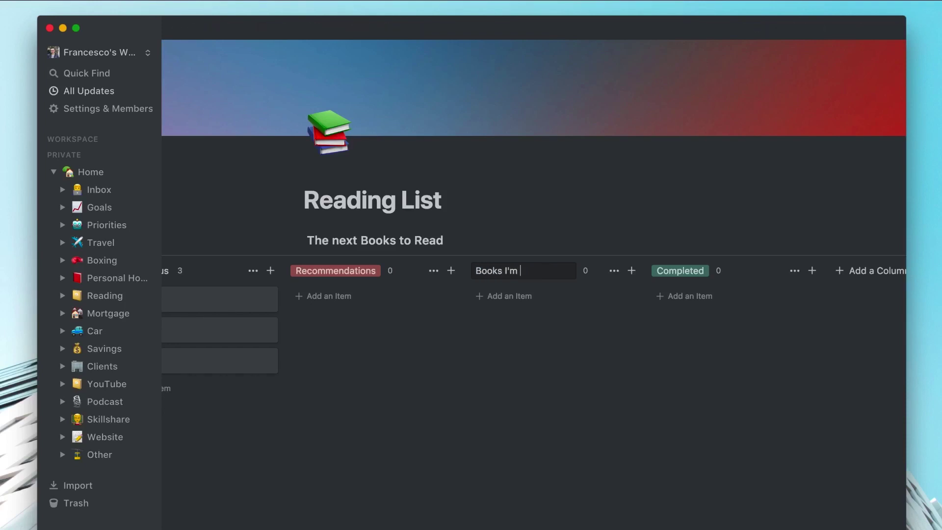
text(Reading)
key(Return)
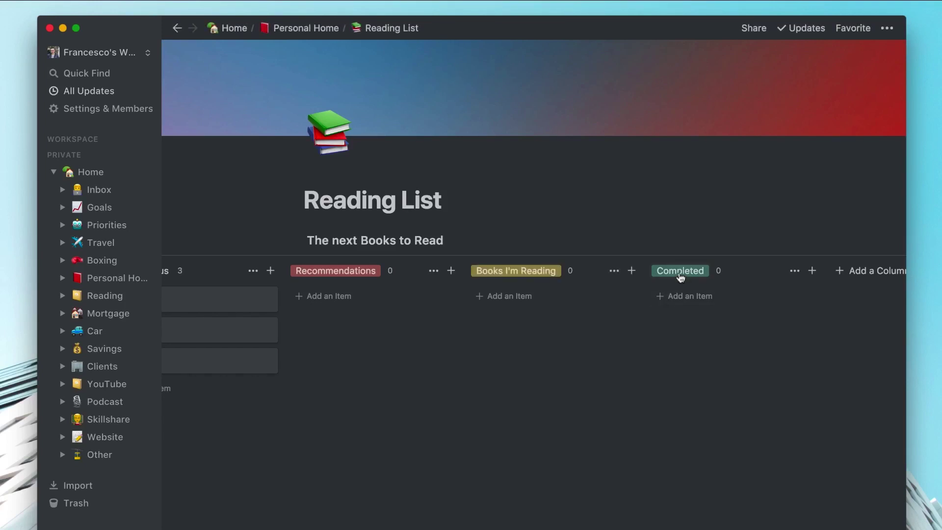
click(680, 271)
text(Finished)
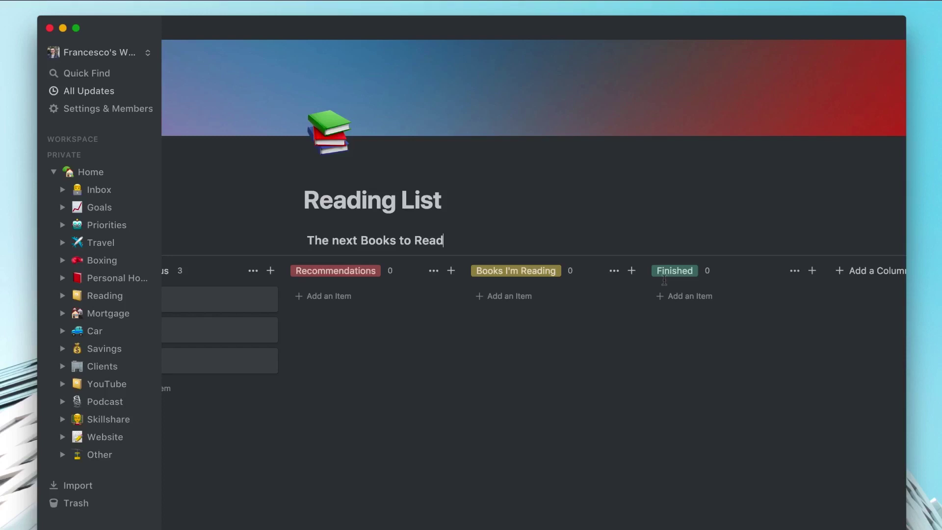
Hide the No Status column from the board.
scroll(664, 280, left, 5)
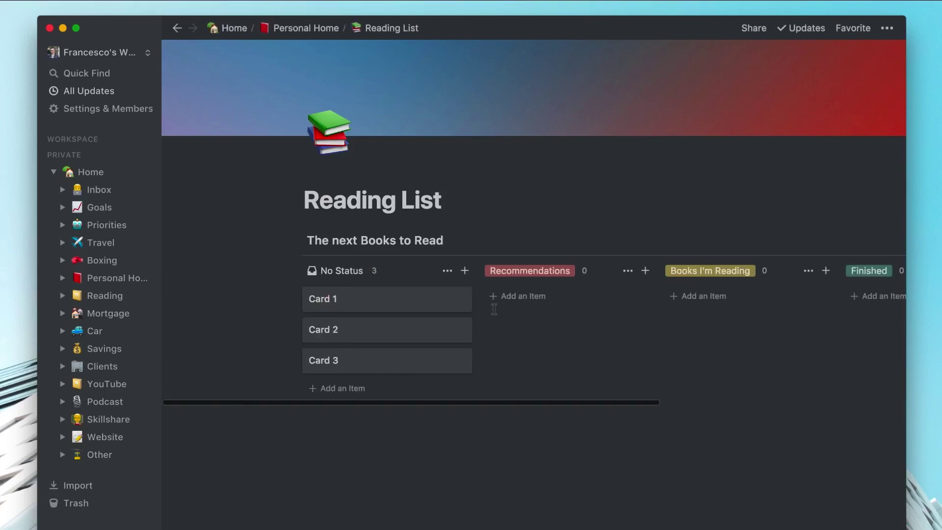
click(447, 271)
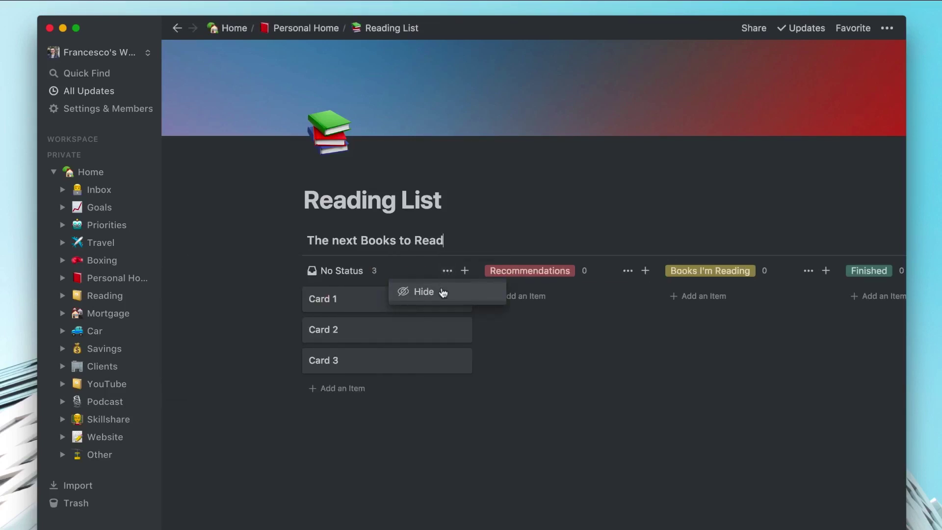
click(443, 293)
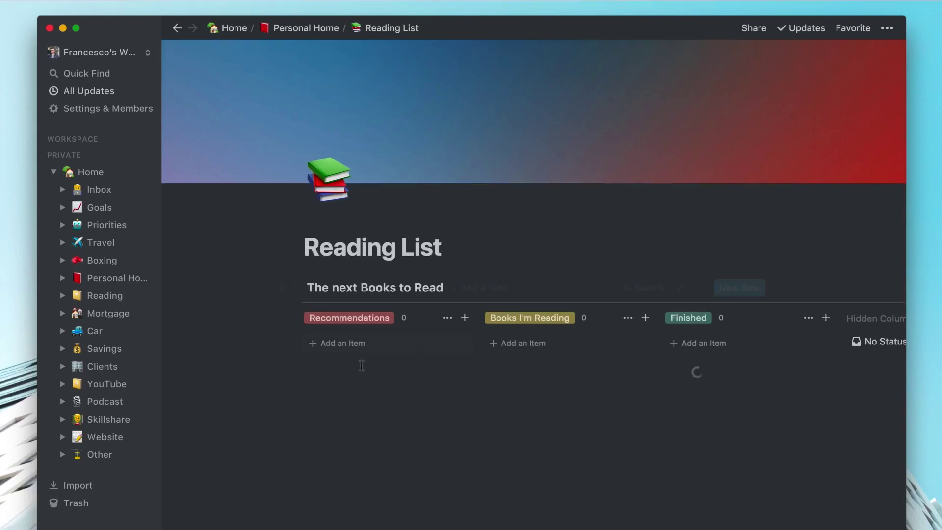
Create three Recommendations cards titled Pride & Prejudice, Maps of Meaning and Sprint.
click(349, 364)
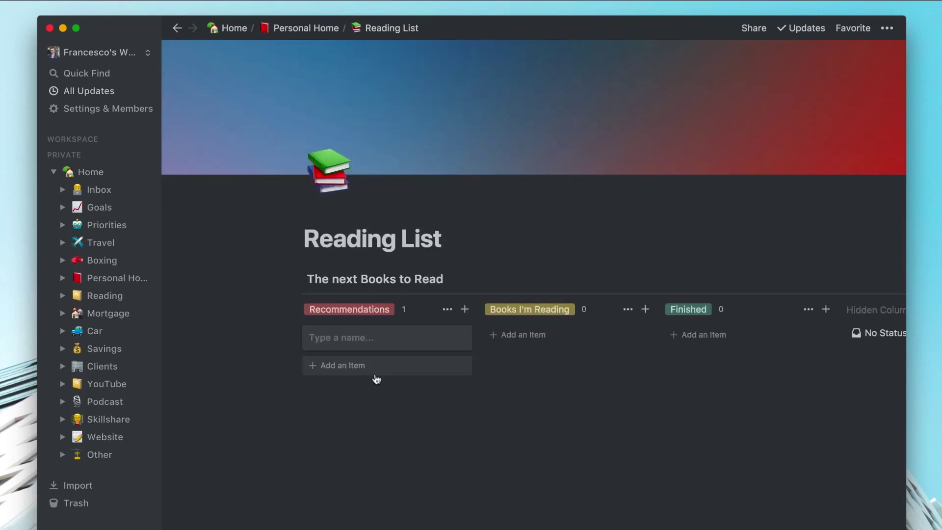
text(Pride & P)
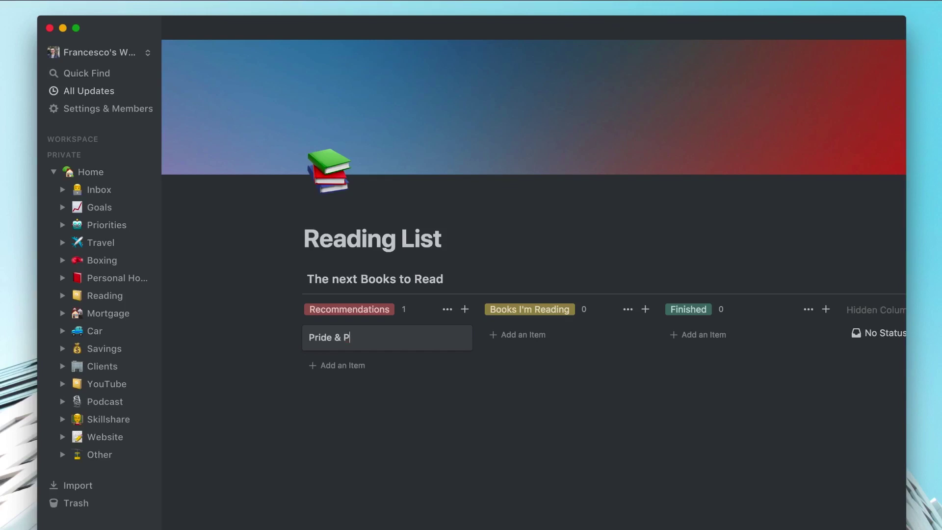
text(rejudice)
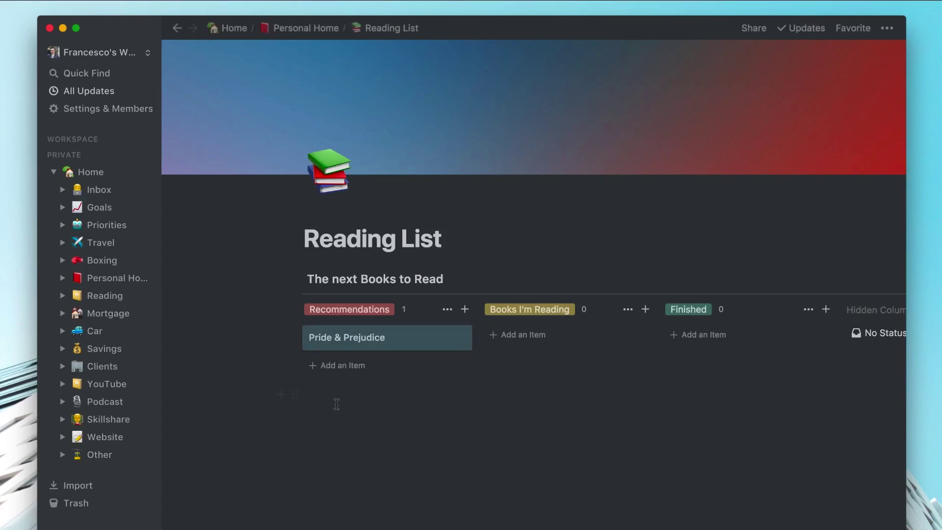
click(338, 369)
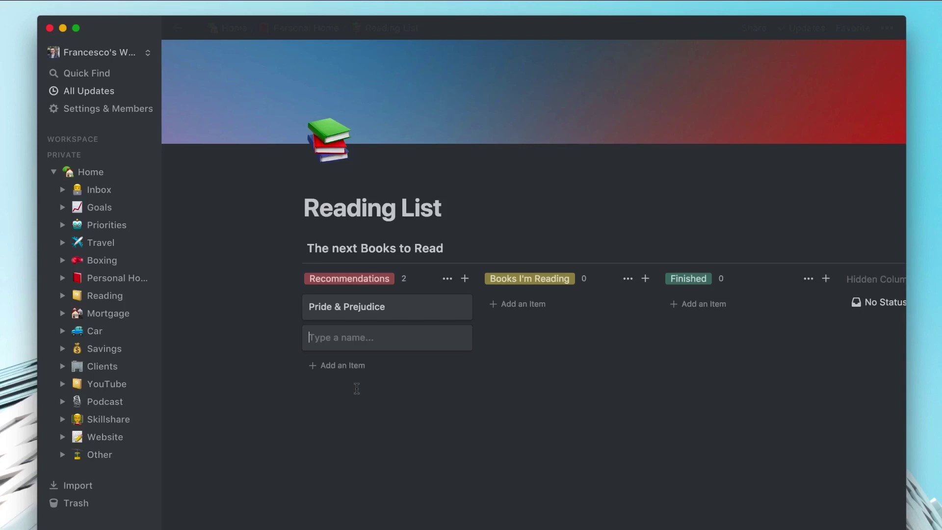
text(Maps of Meaning)
click(339, 367)
text(Sprint)
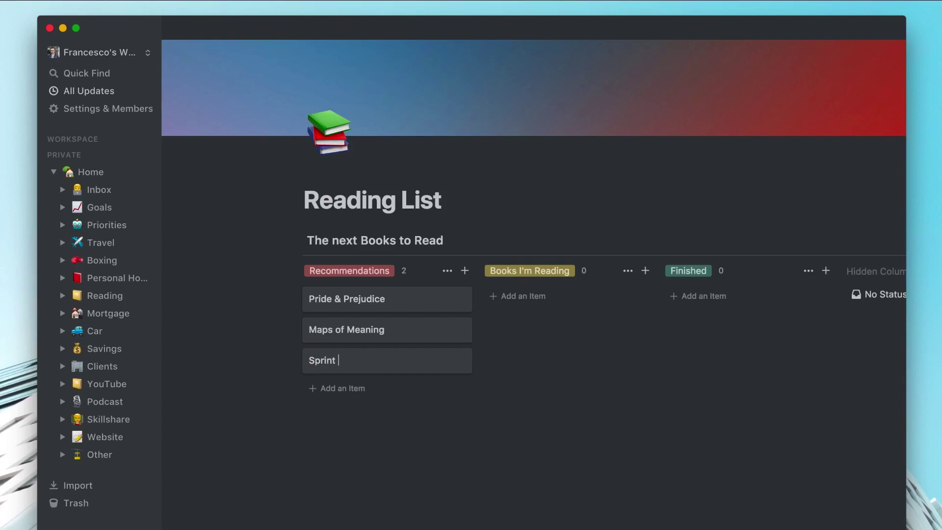
key(Escape)
scroll(426, 414, down, 1)
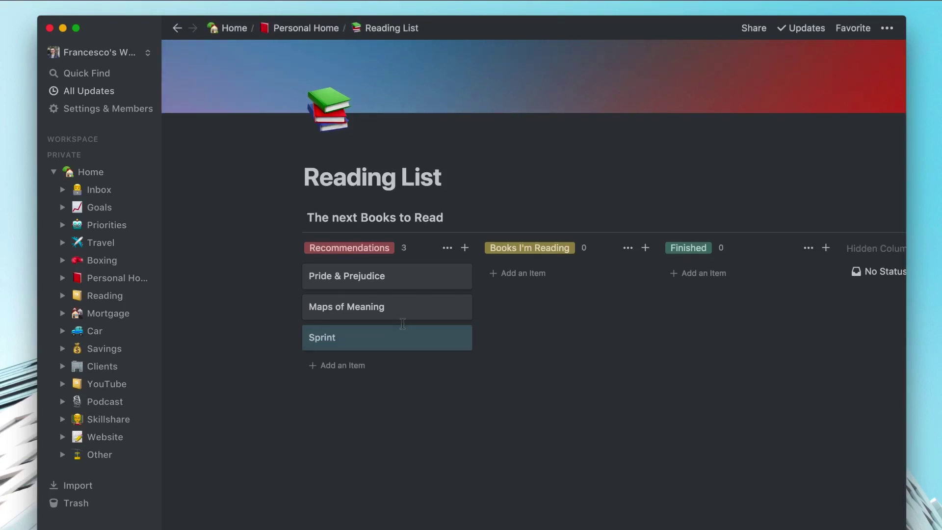
On the Pride & Prejudice card, add a multi-select property named Tags.
click(398, 286)
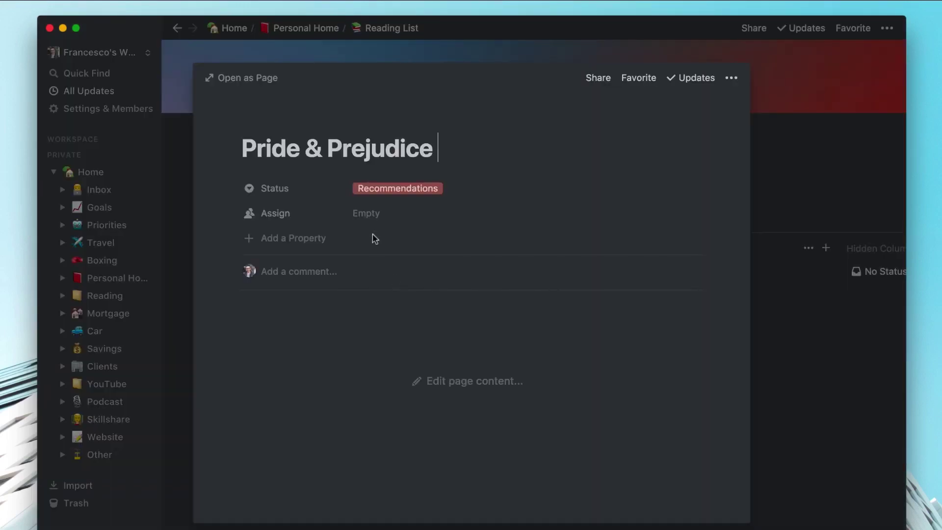
click(305, 241)
click(292, 313)
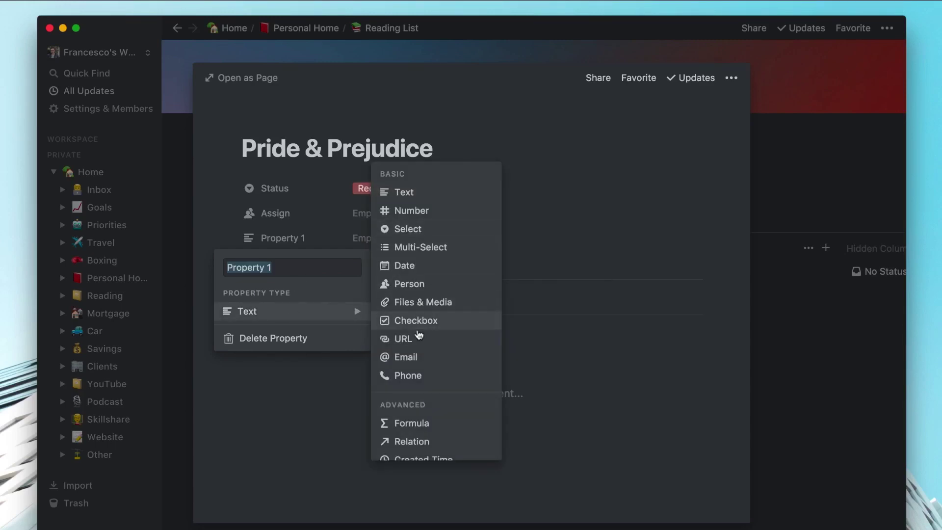
click(419, 252)
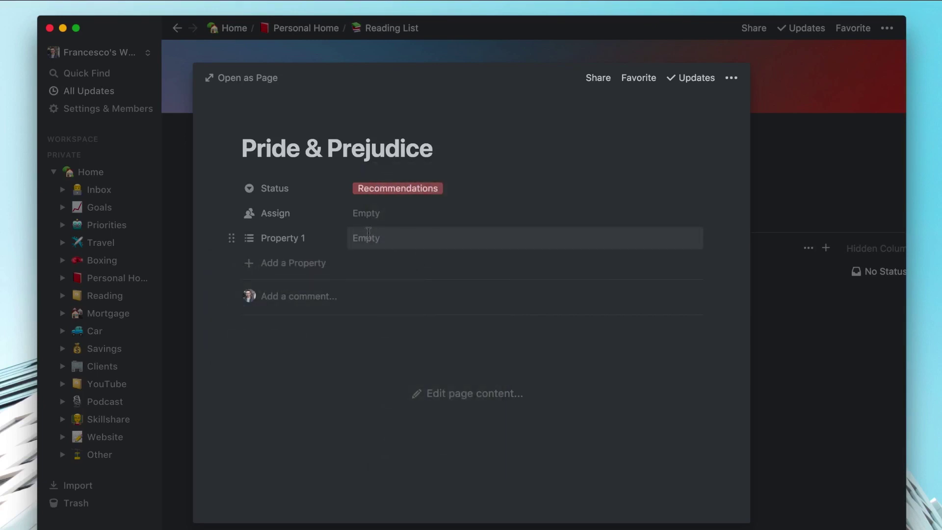
click(310, 239)
text(Tags)
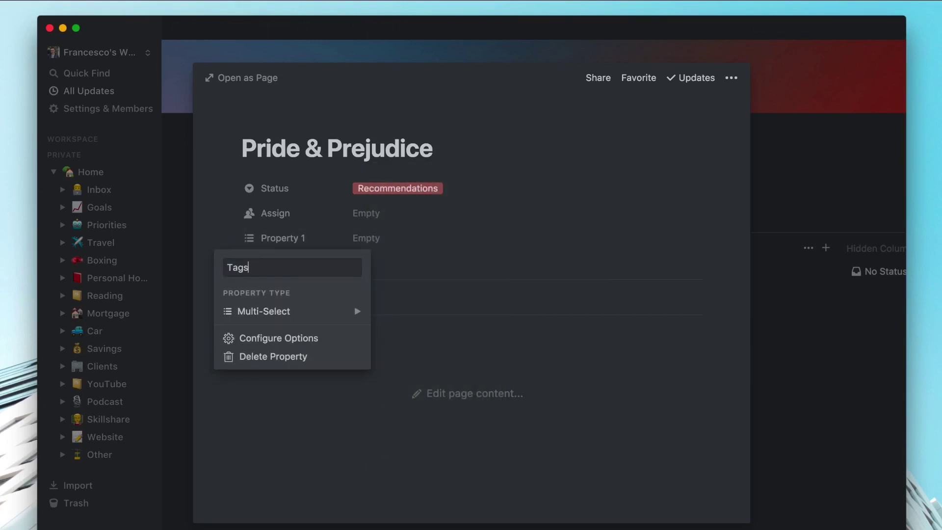
key(Return)
Create and assign a 'fiction' tag to Pride & Prejudice, then return to the board.
click(366, 238)
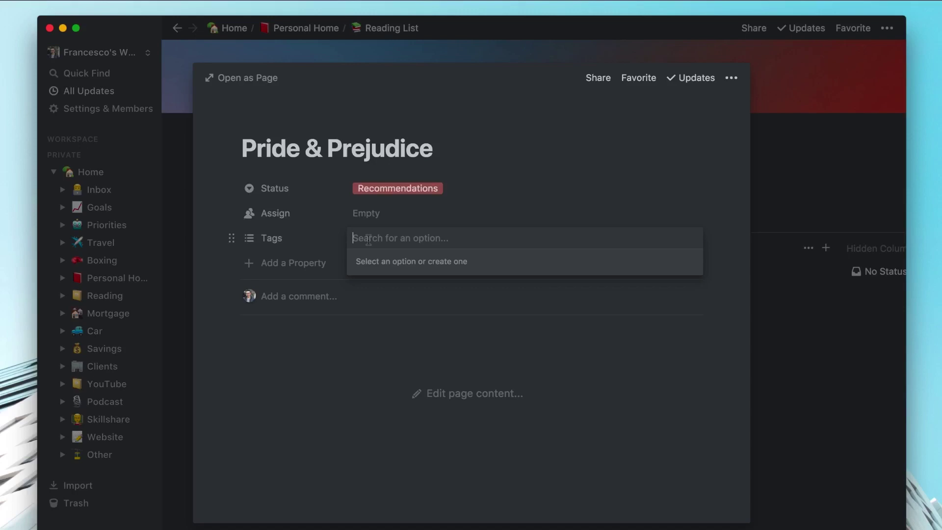
text(non-fiction)
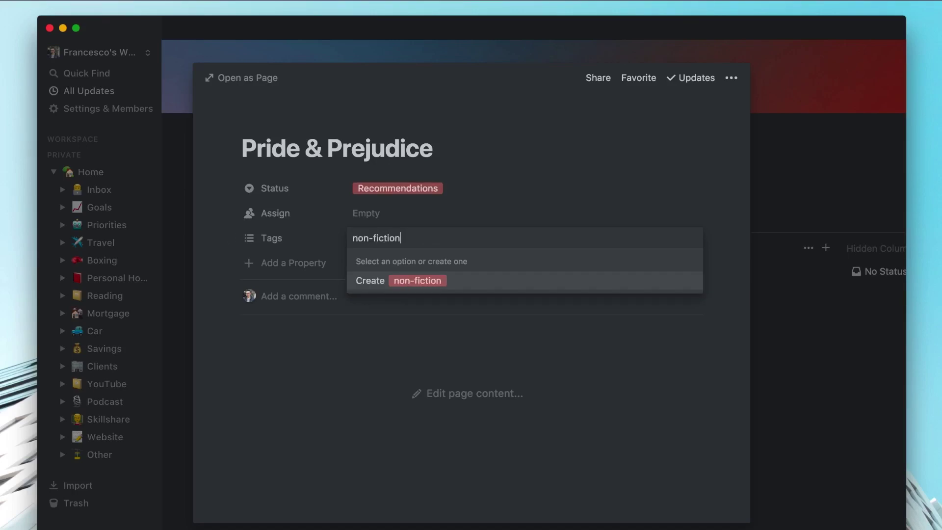
key(super+a)
text(fic)
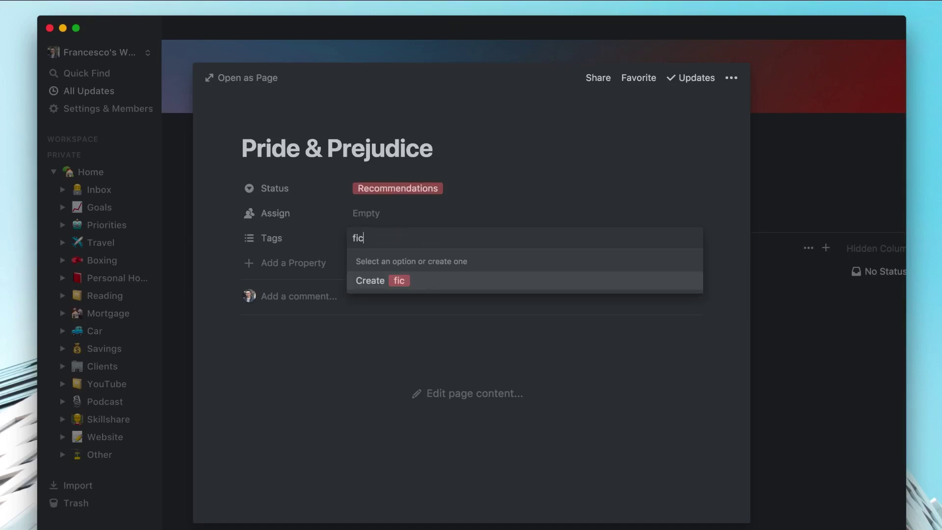
text(tion)
key(Return)
click(379, 330)
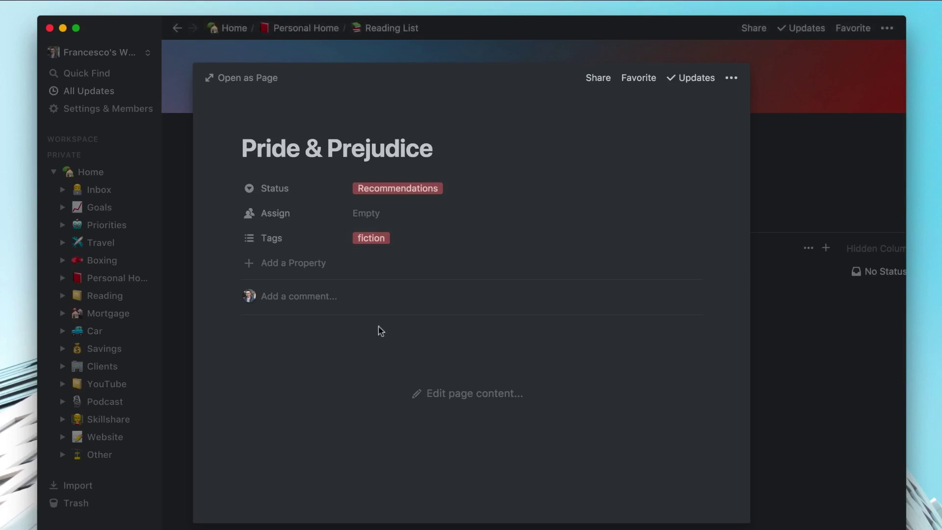
click(835, 170)
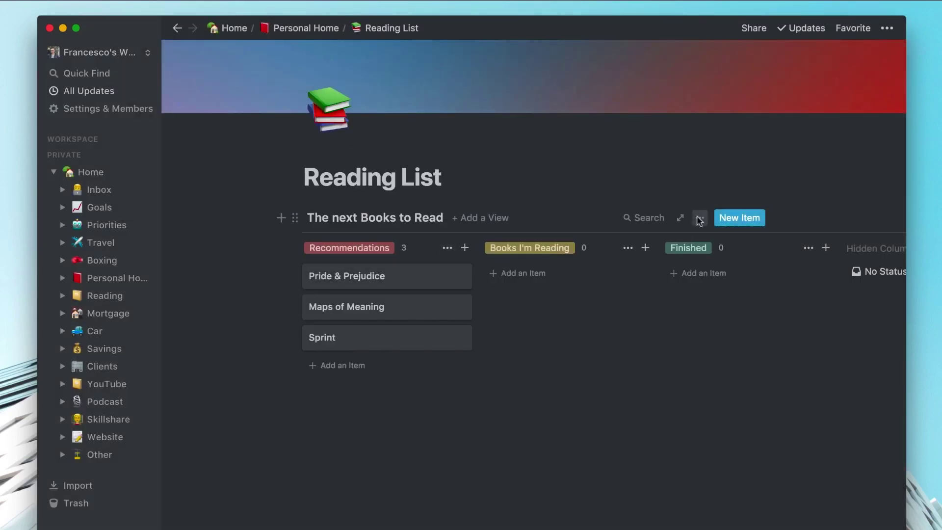
Turn on the Assign and Tags properties so they show on board cards.
click(699, 218)
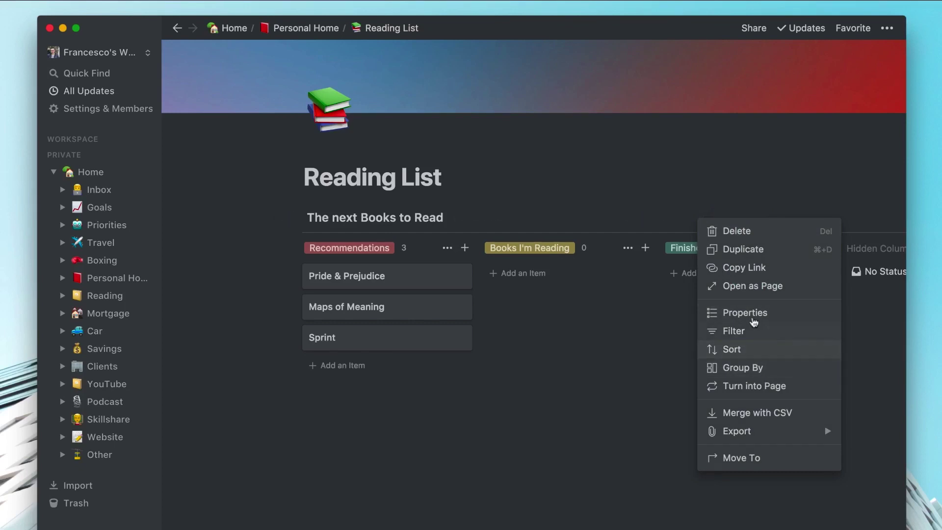
click(751, 314)
click(656, 263)
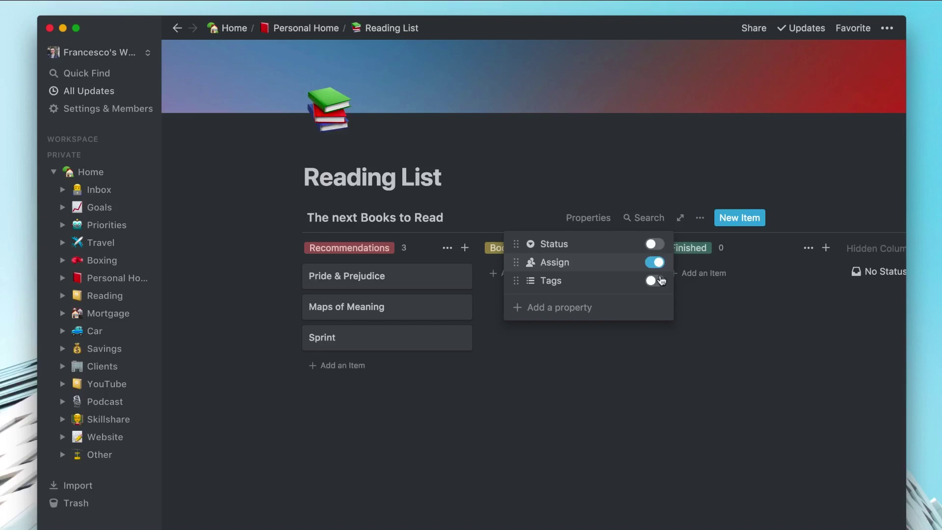
click(655, 281)
click(644, 346)
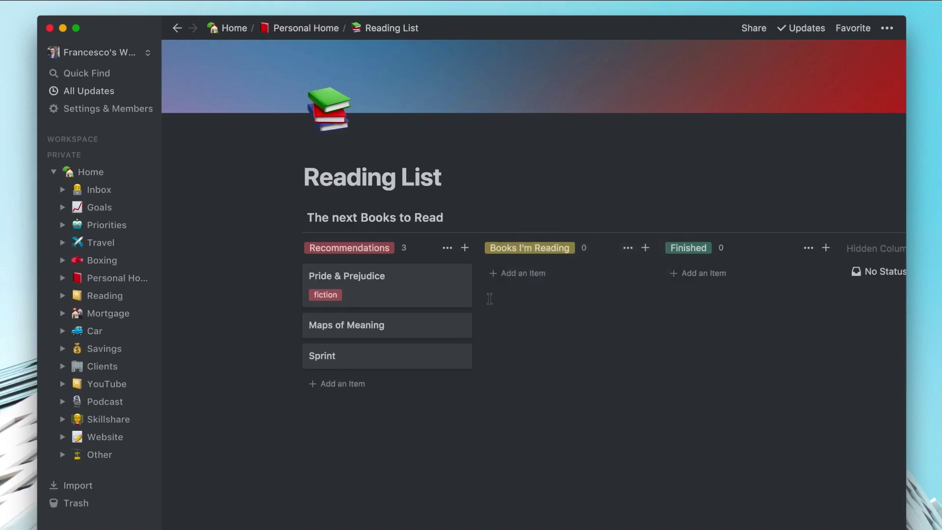
Create a 'non-fiction' tag in the Maps of Meaning card's Tags property.
click(373, 331)
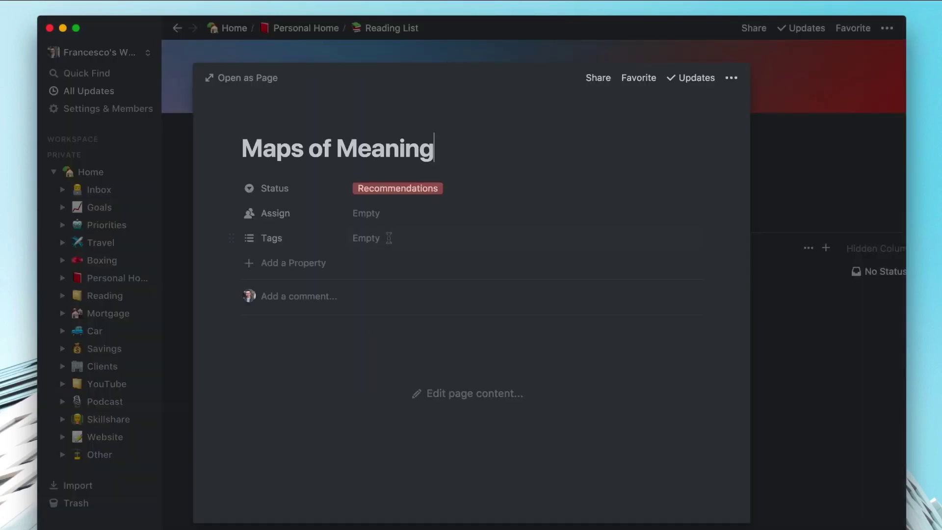
click(371, 239)
text(non-)
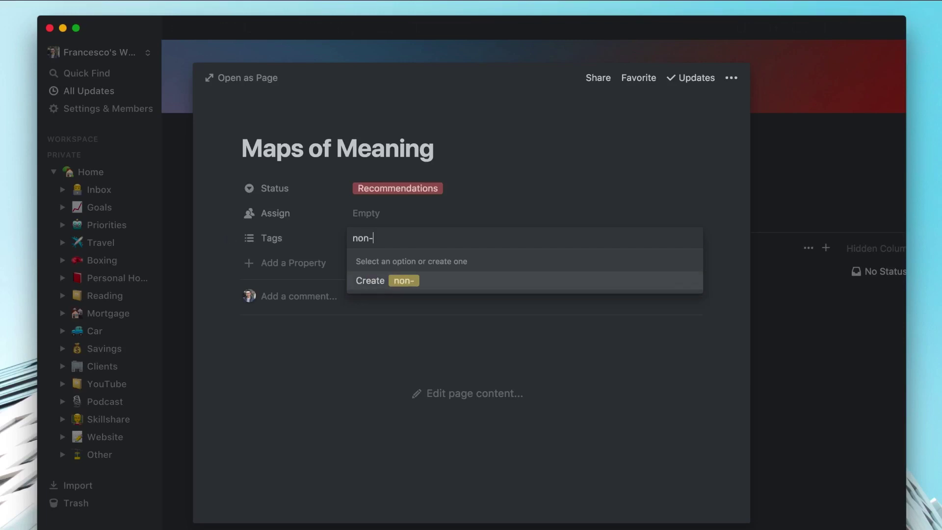
text(fiction)
key(Return)
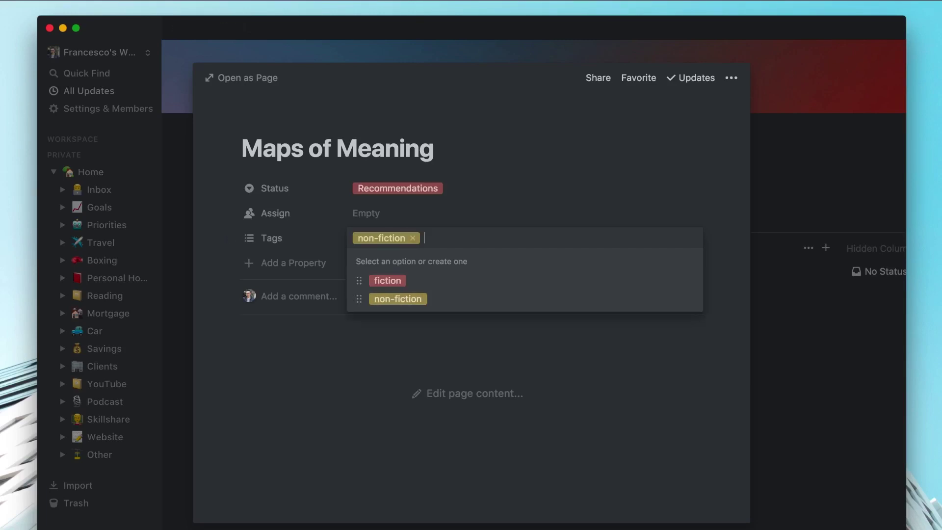
click(775, 283)
click(814, 330)
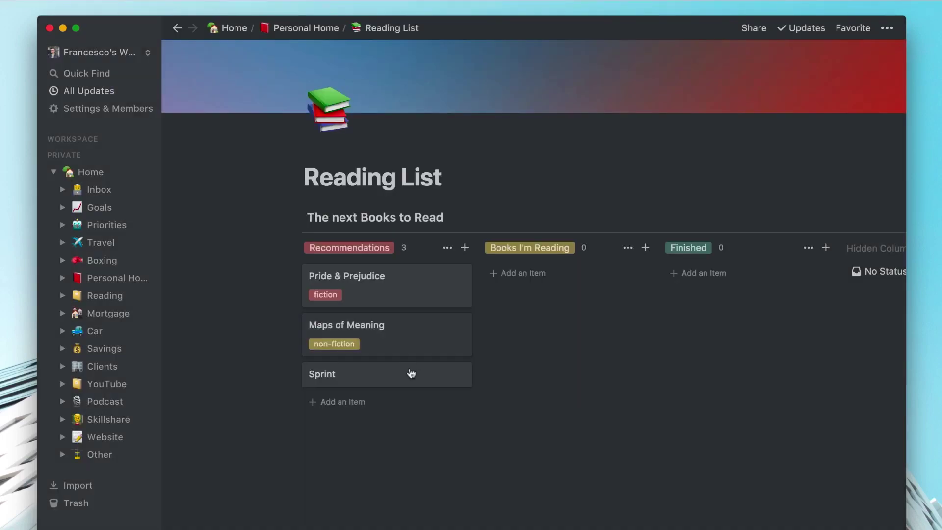
Tag the Sprint card with the existing non-fiction tag.
click(394, 383)
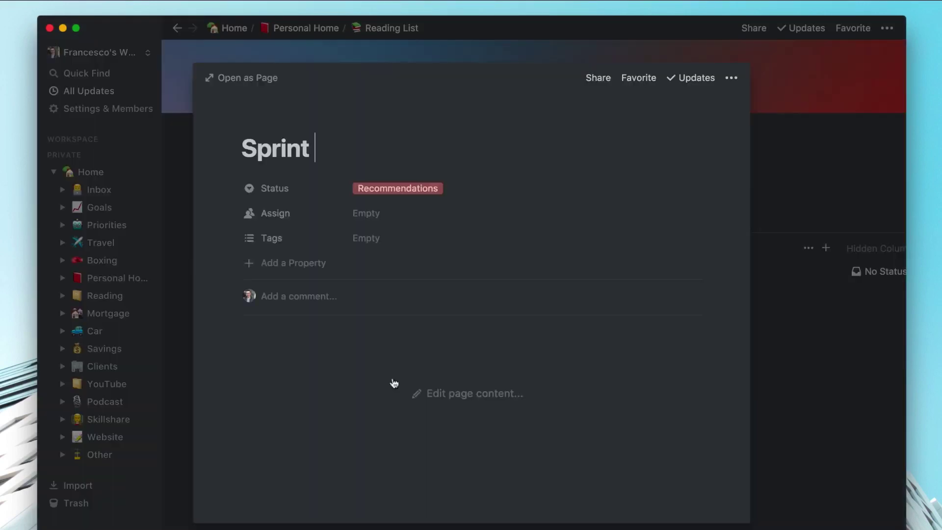
click(391, 237)
click(400, 299)
click(800, 279)
click(787, 283)
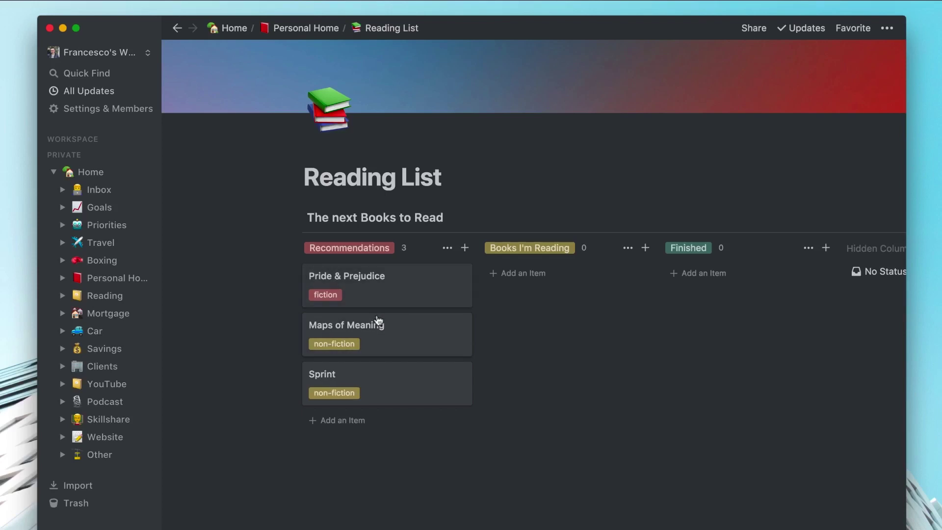
Drag the Maps of Meaning card into the Books I'm Reading column.
drag(373, 336, 532, 273)
click(548, 280)
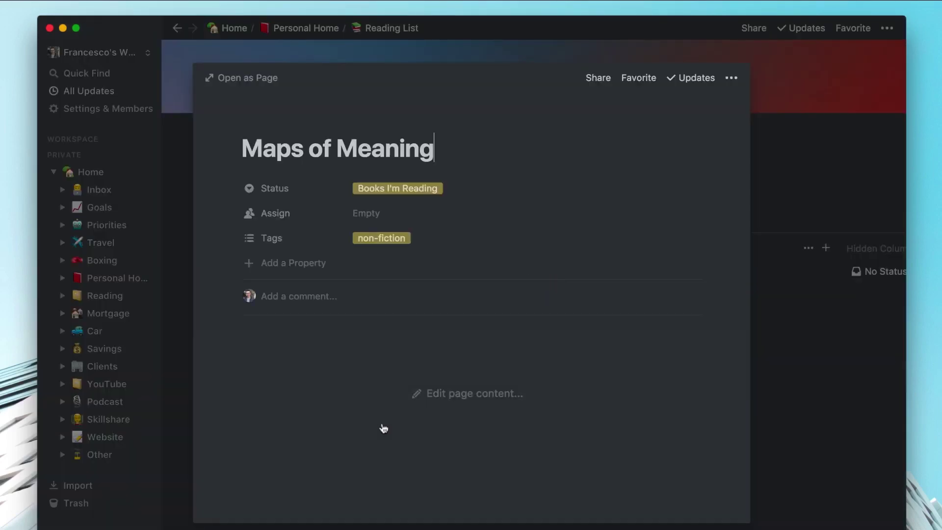
click(423, 402)
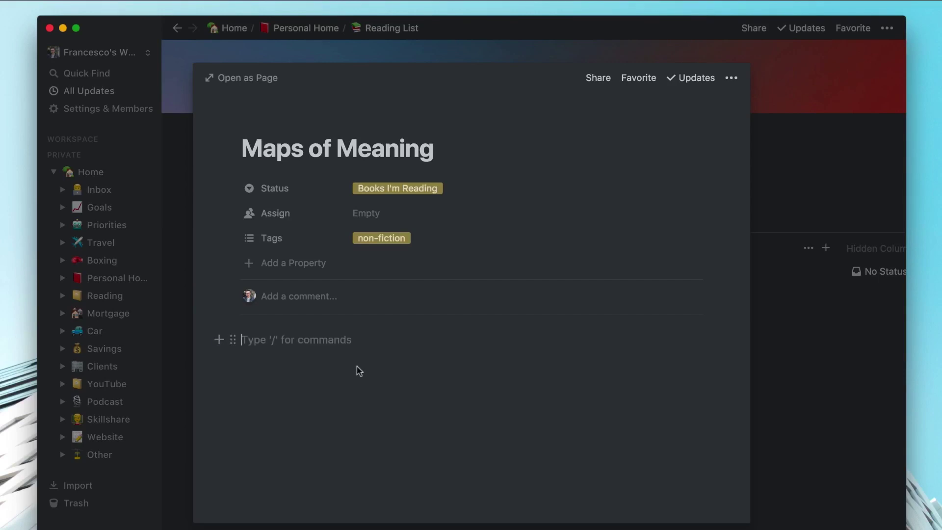
click(745, 227)
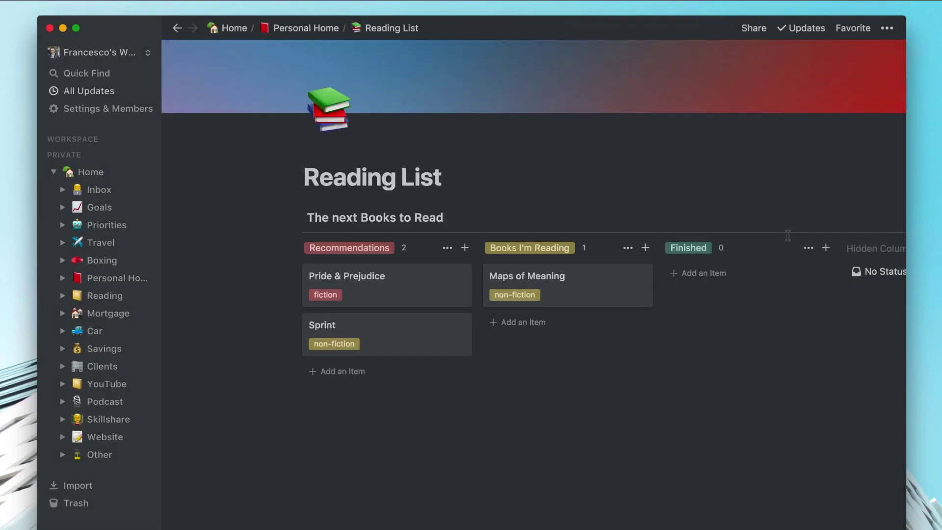
Add a 'Notes' sub header with a divider beneath it on the Maps of Meaning page.
click(547, 284)
click(454, 373)
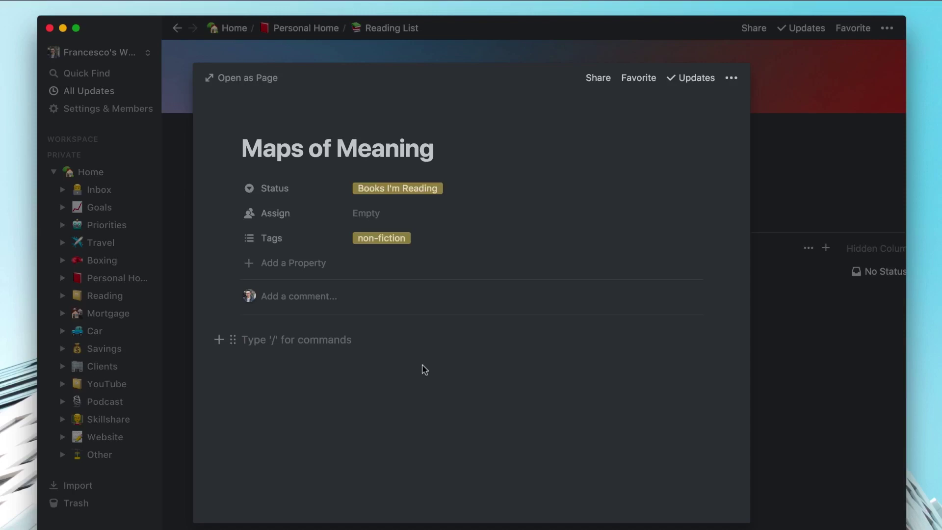
text(/su)
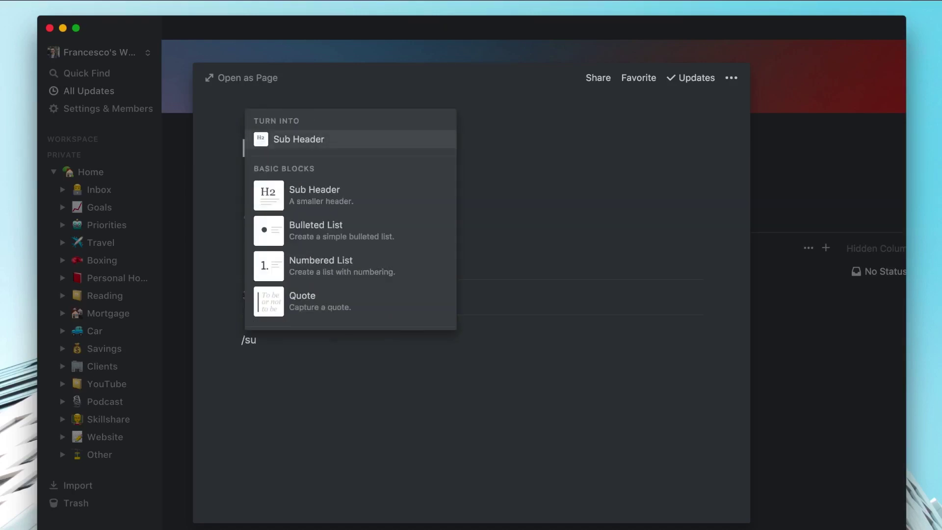
key(Return)
text(Not)
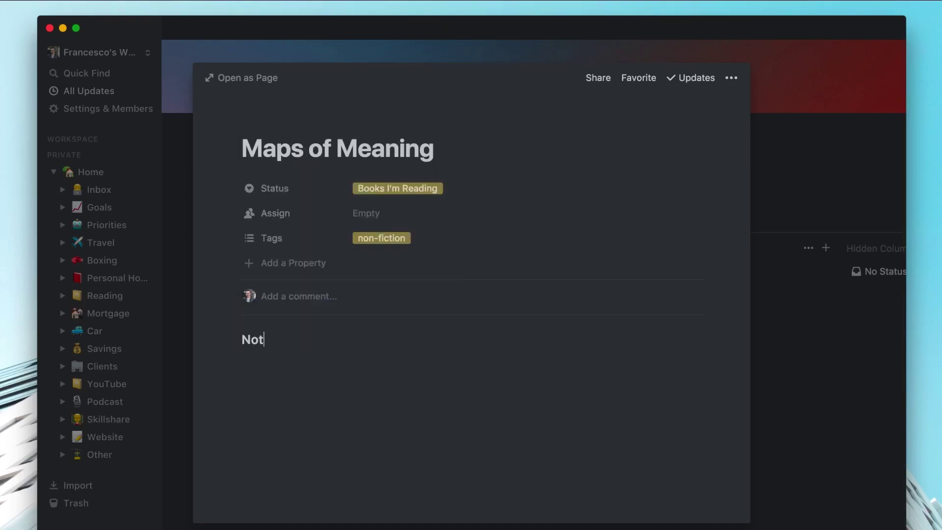
text(es)
key(Return)
text(/div)
key(Return)
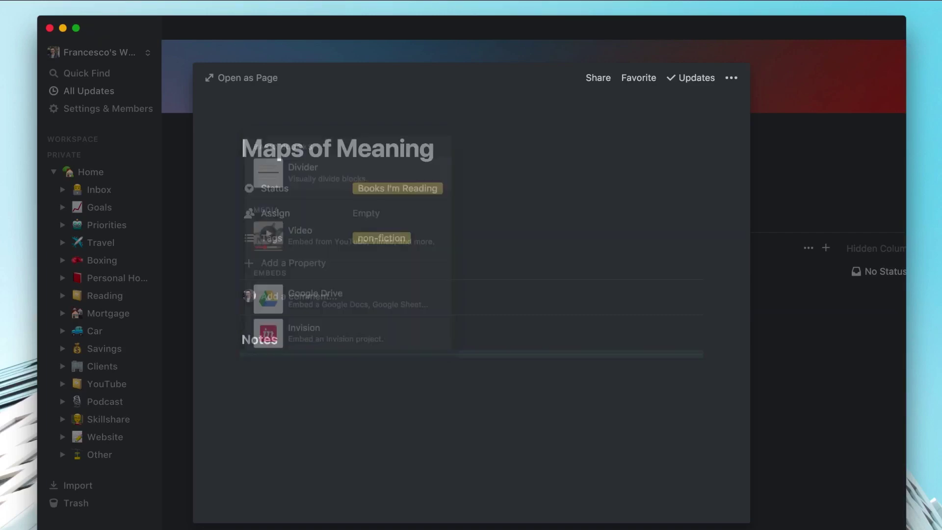
Add the bullet 'This book was a great read!' and reopen the card to check it.
text(- Th)
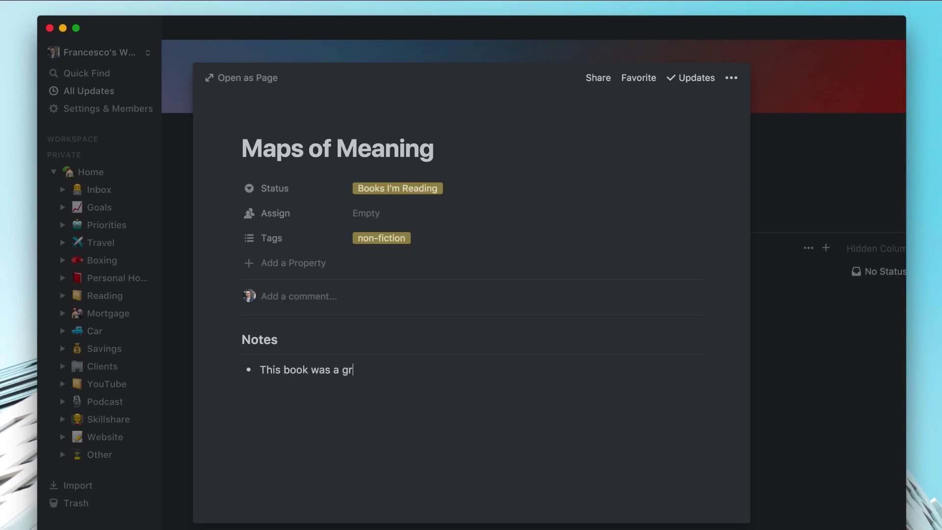
text(is book was a great read!)
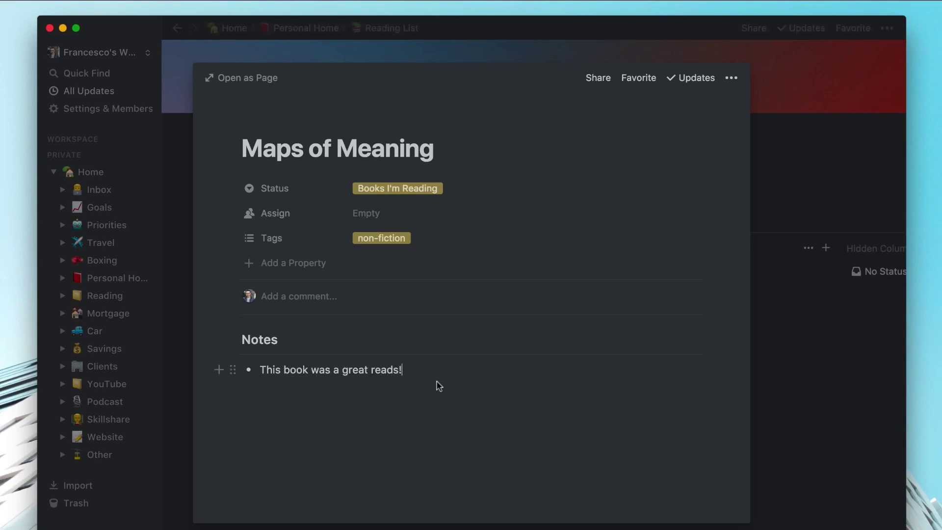
click(883, 269)
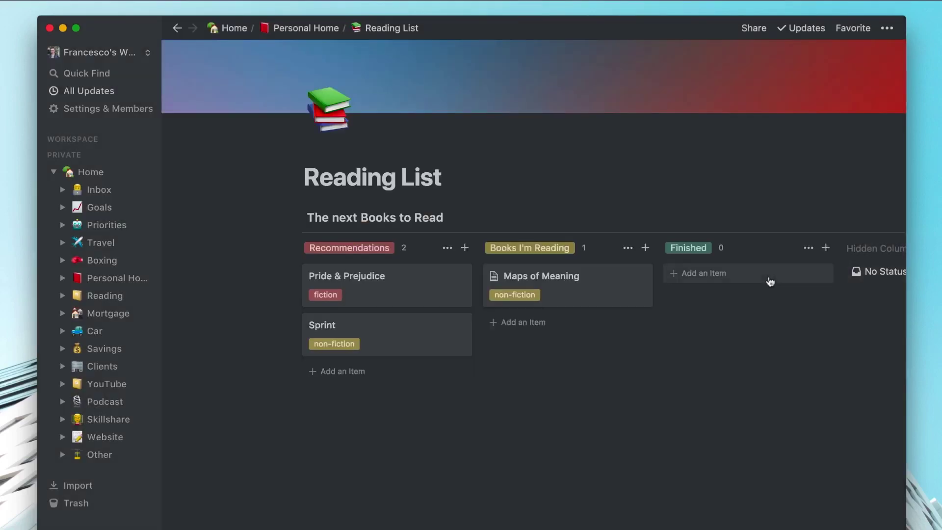
click(501, 284)
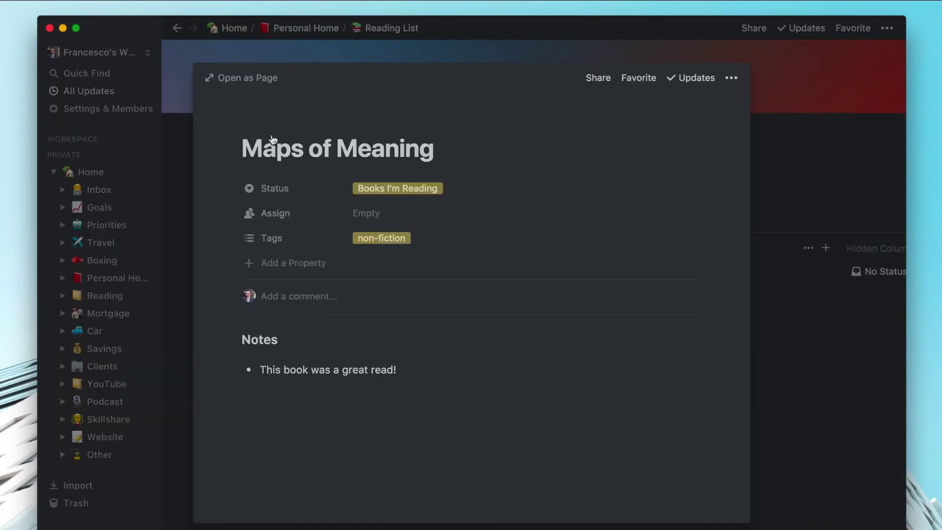
mouse_move(287, 133)
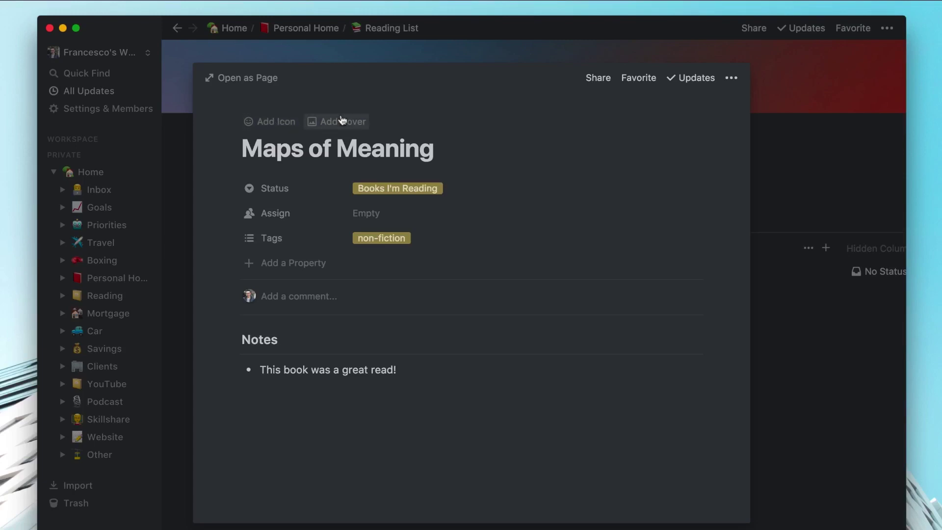
click(778, 231)
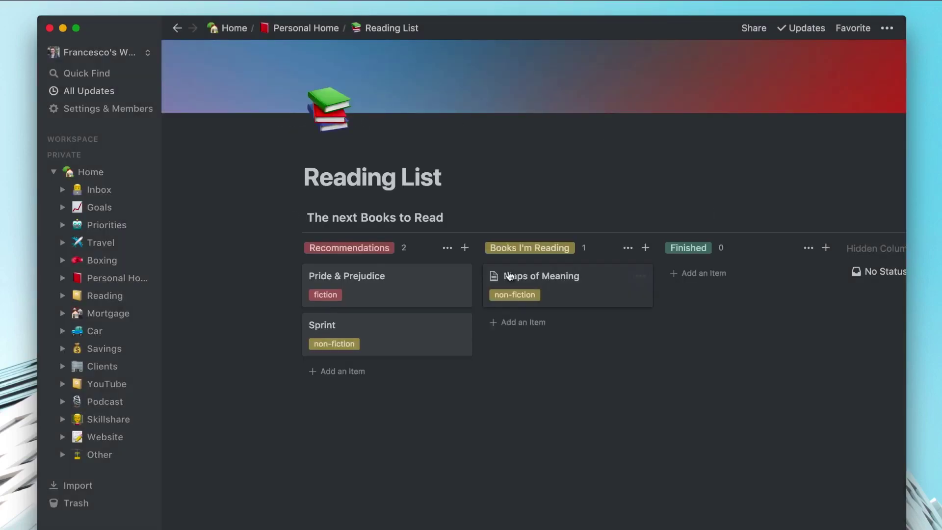
Go up to Personal Home, reopen Reading List once, then return to Personal Home.
click(333, 31)
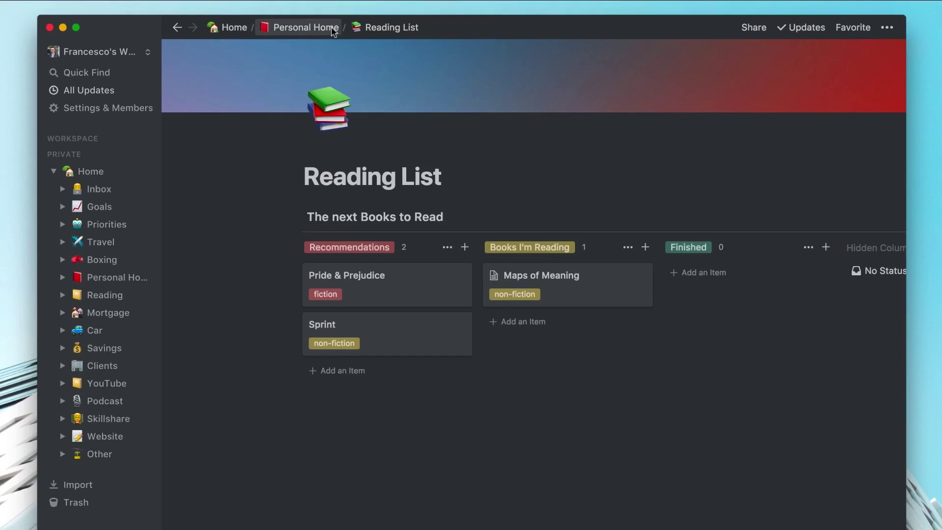
scroll(381, 254, down, 1)
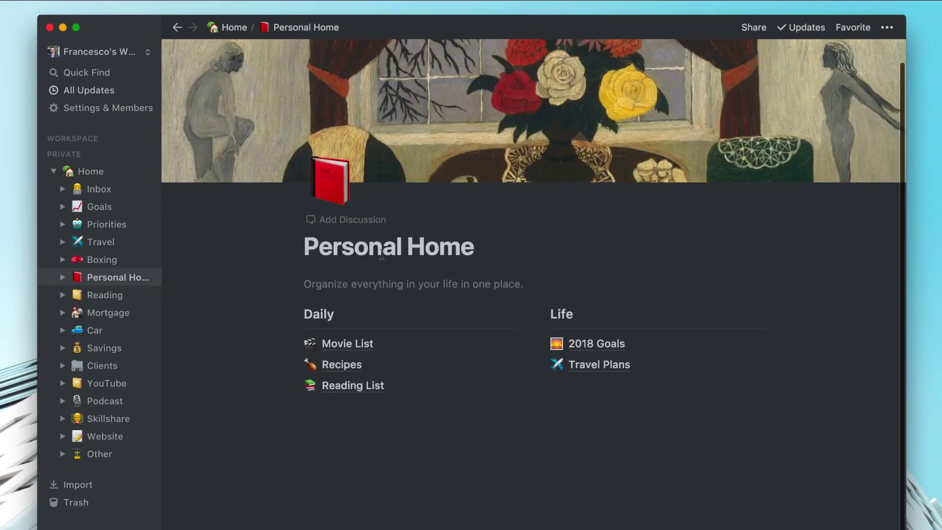
drag(351, 387, 349, 337)
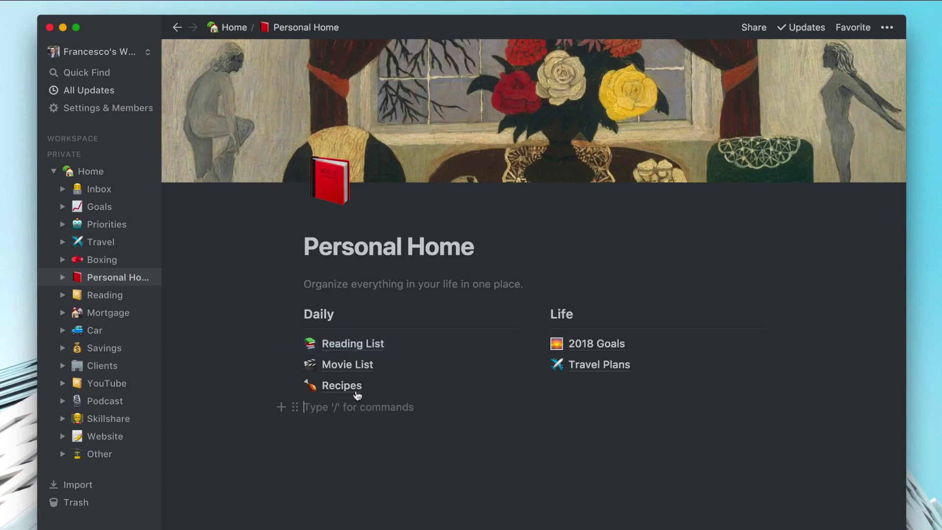
click(352, 343)
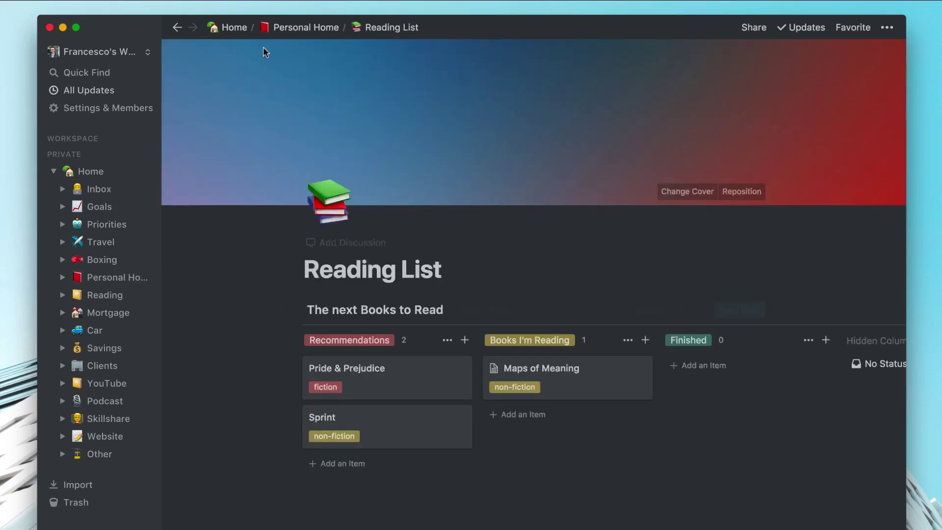
click(177, 27)
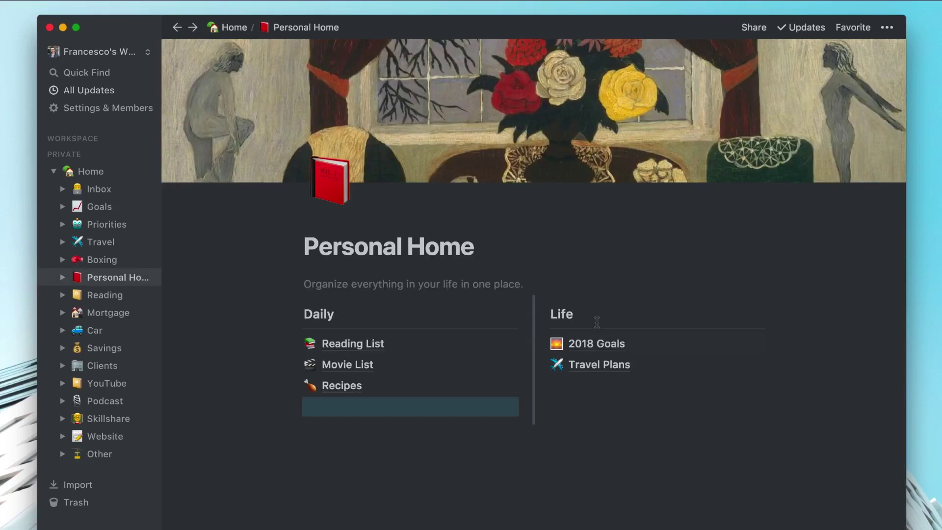
scroll(599, 346, down, 1)
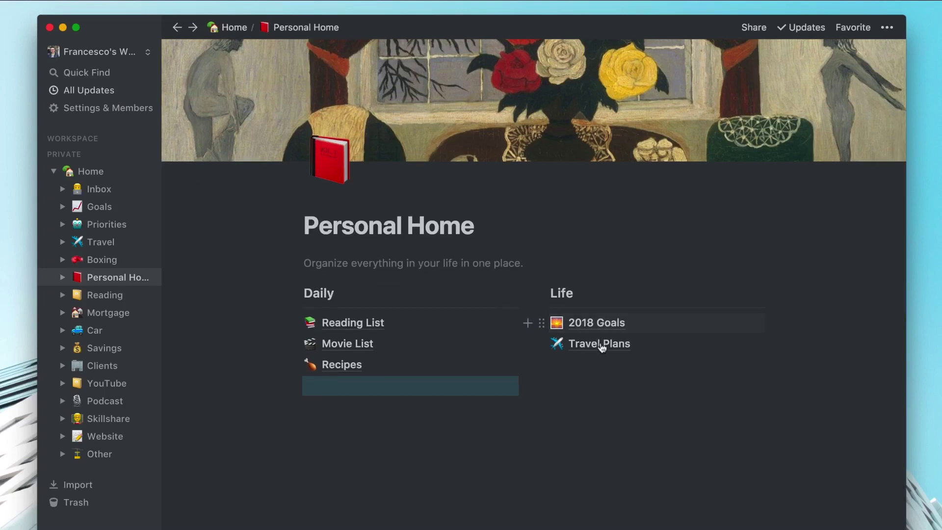
View 2018 Goals, then Travel Plans with a preview of Europe Trip, returning to Personal Home.
click(590, 324)
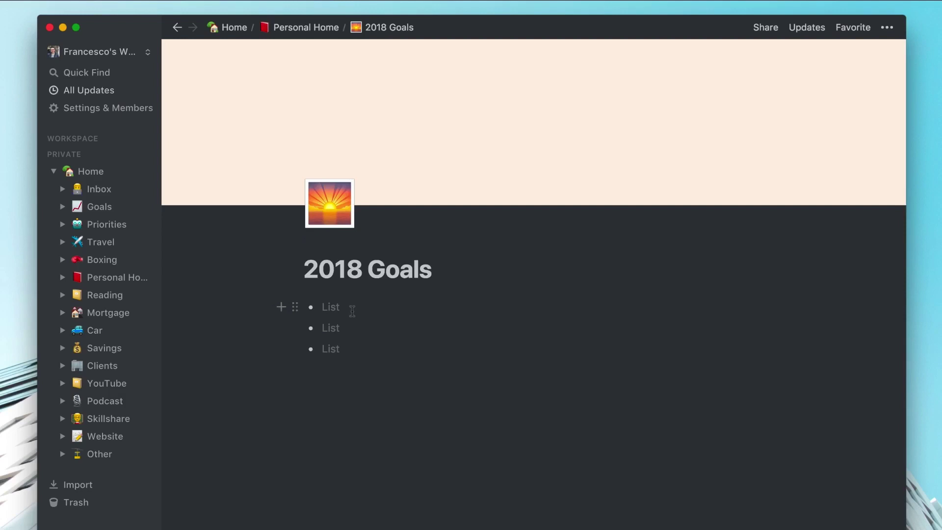
click(177, 27)
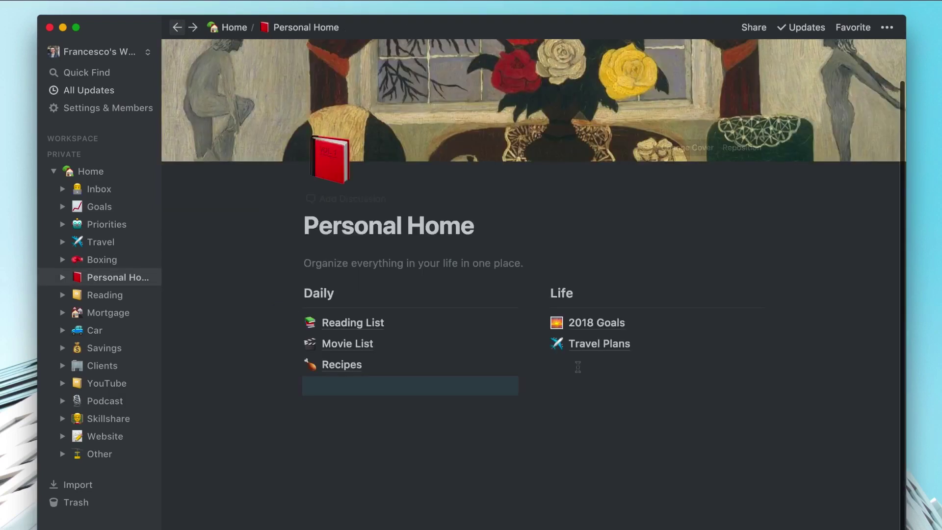
click(601, 344)
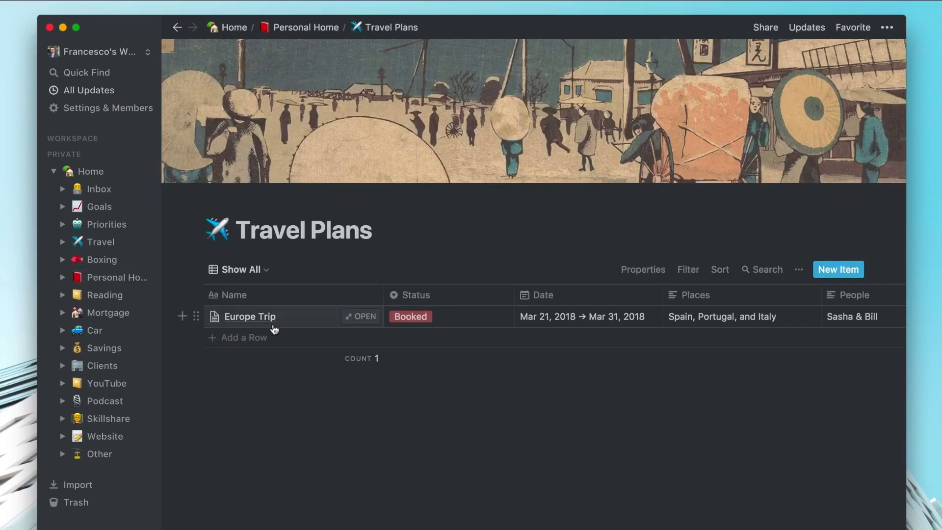
click(270, 321)
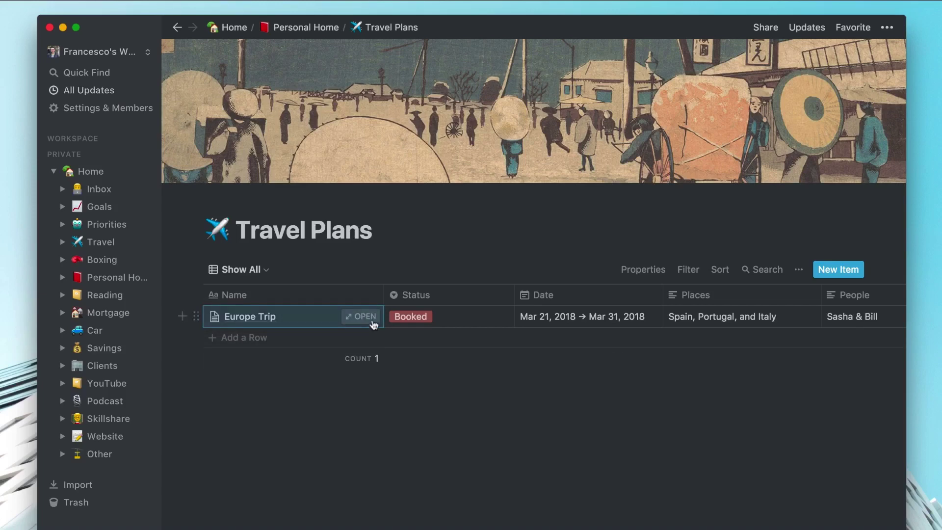
click(367, 319)
scroll(393, 353, down, 2)
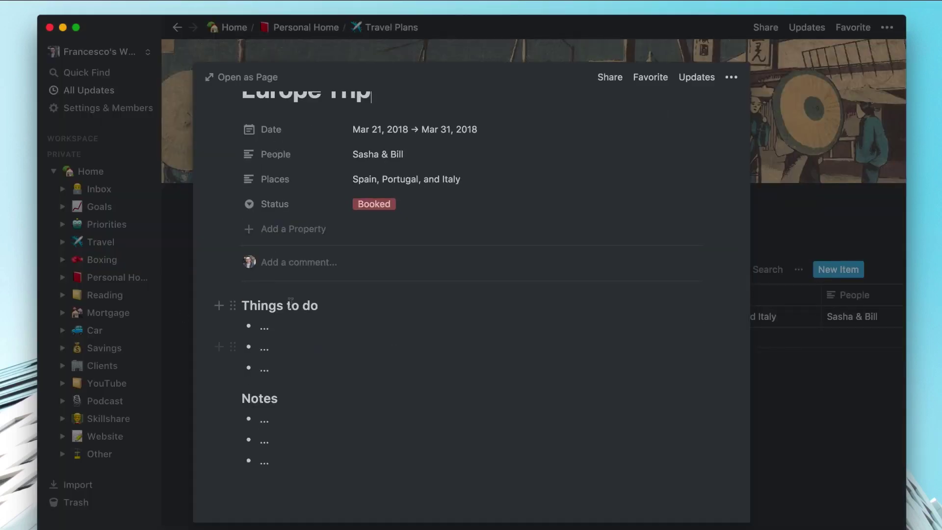
scroll(288, 417, up, 2)
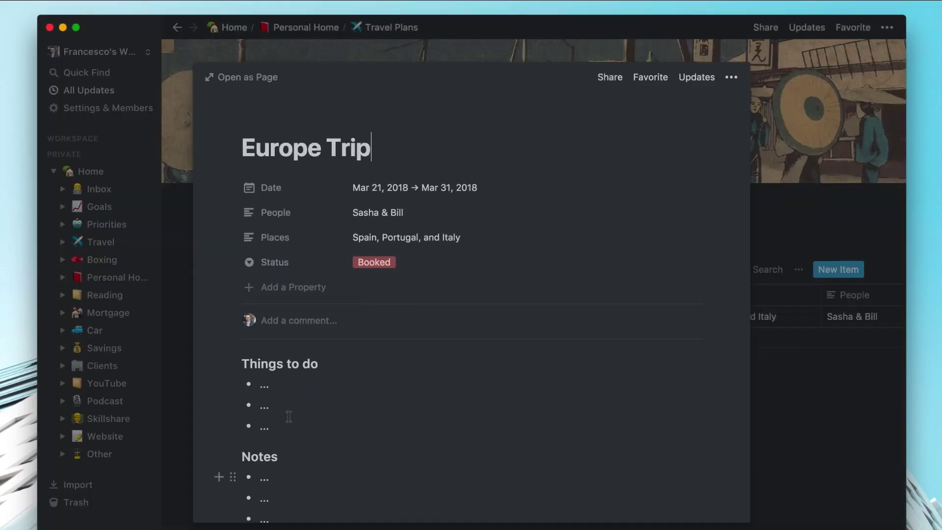
click(801, 281)
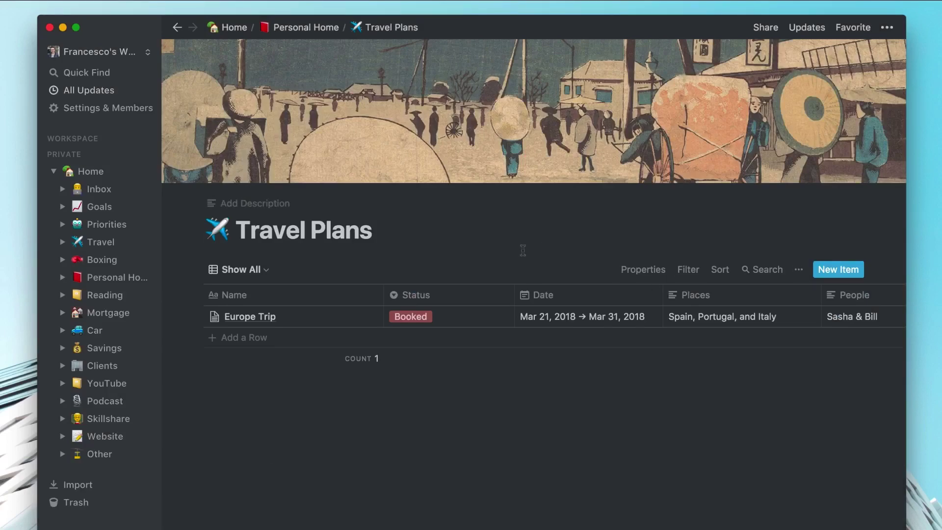
click(306, 30)
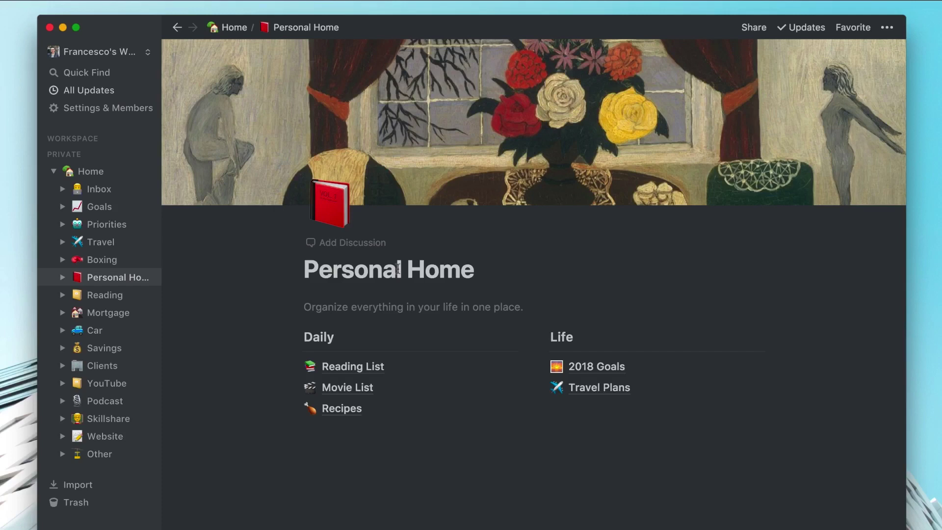
Open Home from the sidebar and scroll down to the Personal Home link.
click(92, 172)
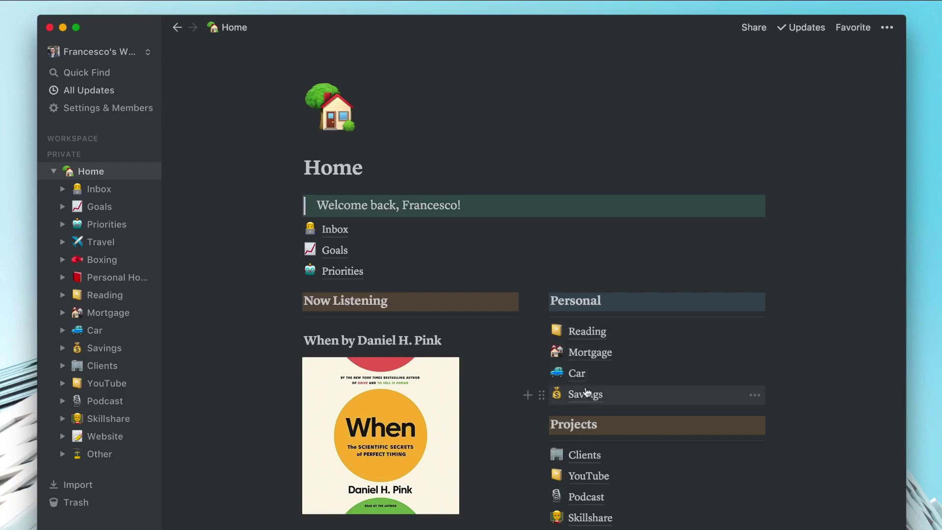
scroll(586, 391, down, 3)
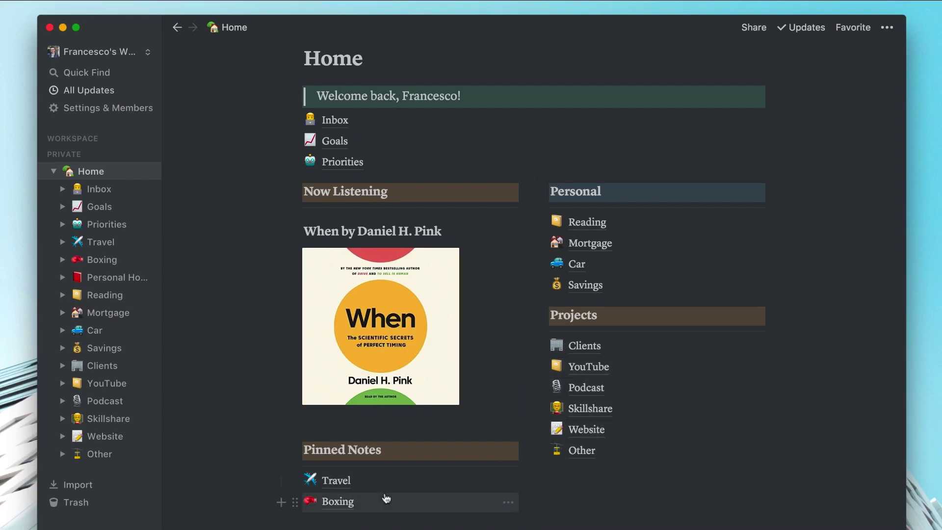
scroll(384, 496, down, 2)
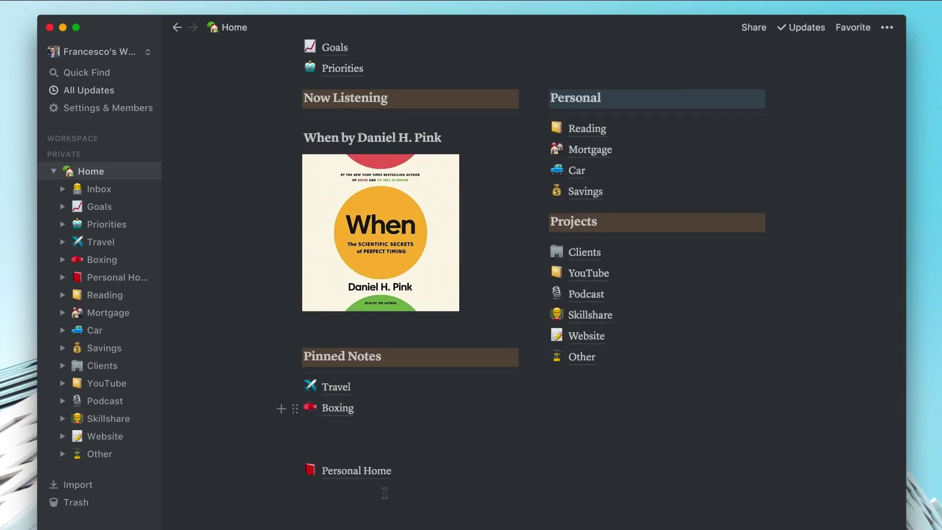
scroll(384, 494, up, 3)
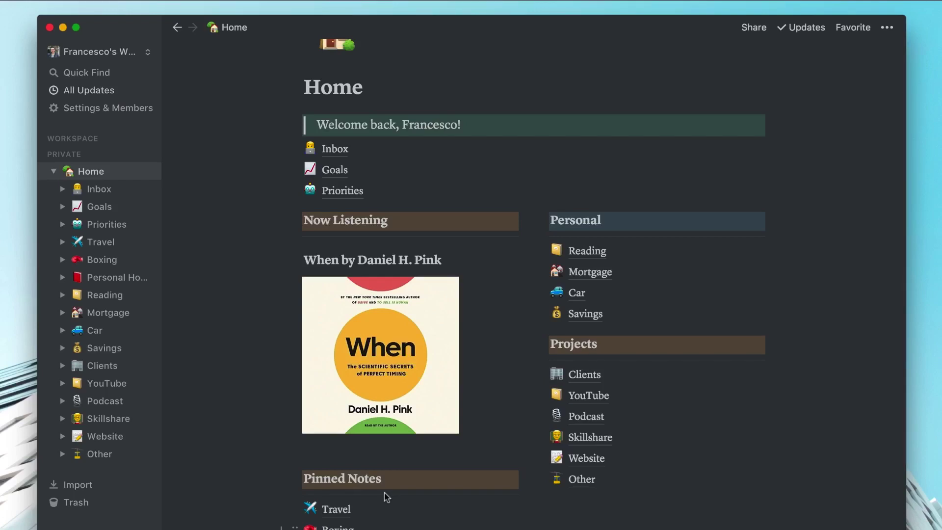
scroll(386, 495, down, 4)
Type / below Personal Home, browse every block type, then dismiss and start a block under Other.
click(357, 424)
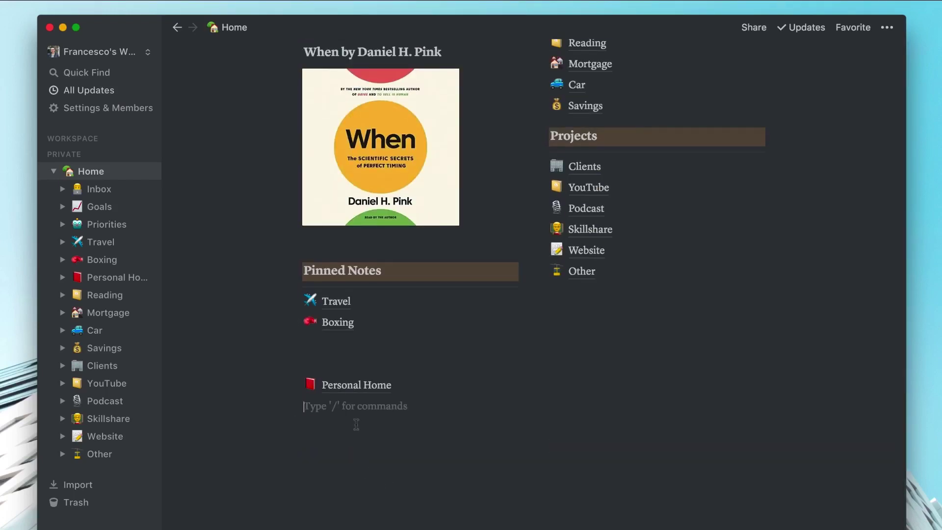
text(/)
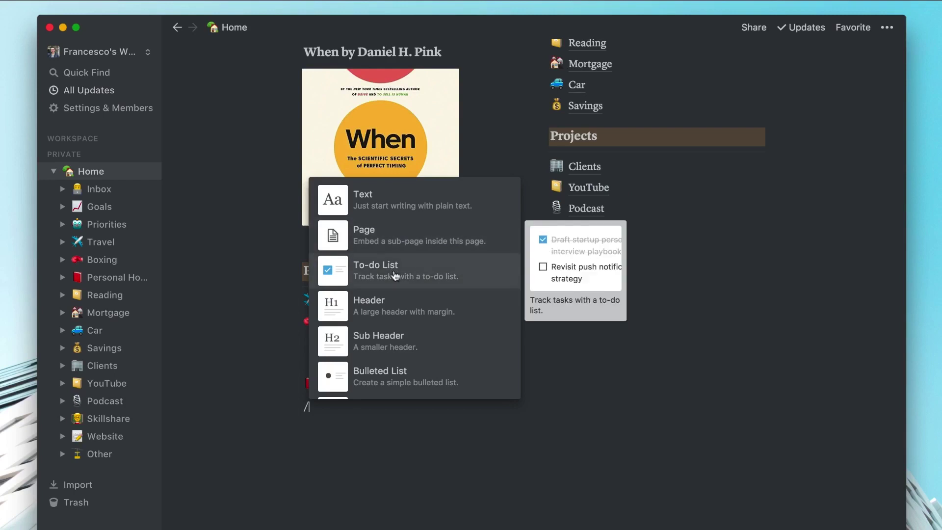
scroll(404, 344, down, 3)
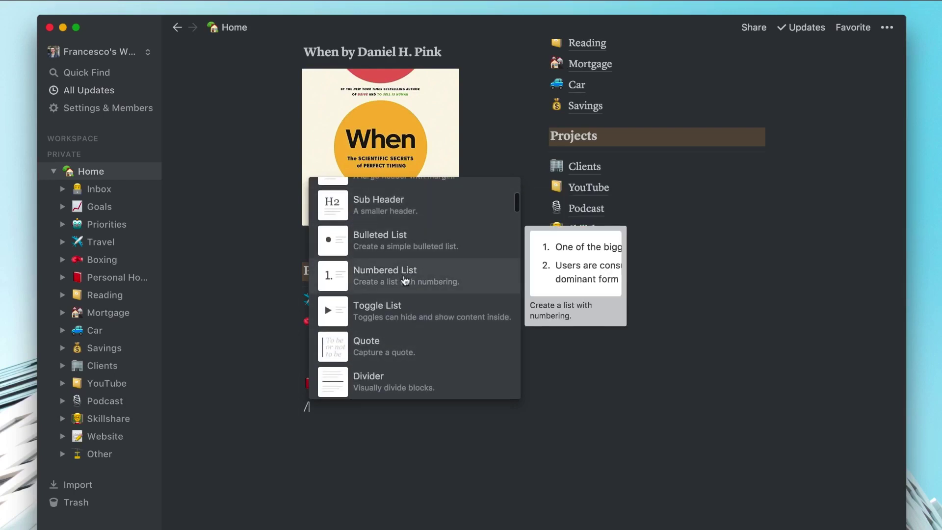
scroll(394, 310, down, 2)
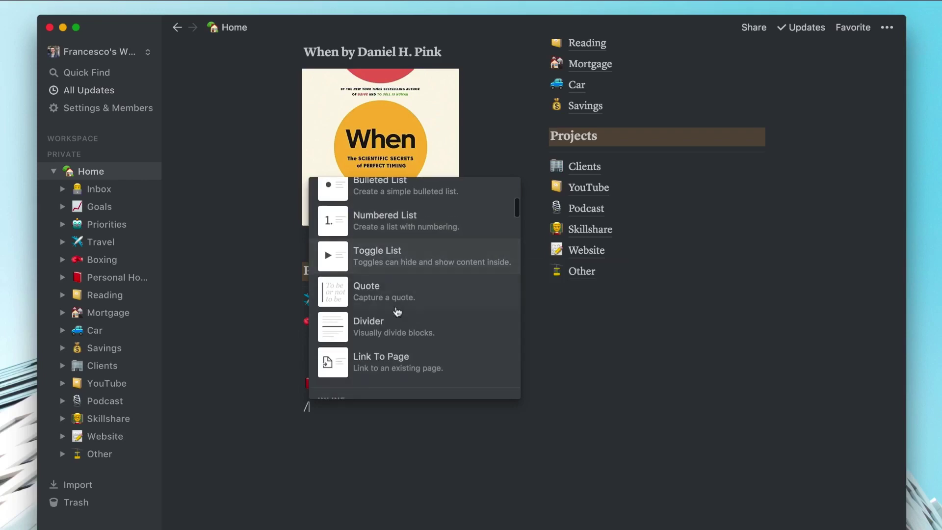
scroll(395, 356, down, 5)
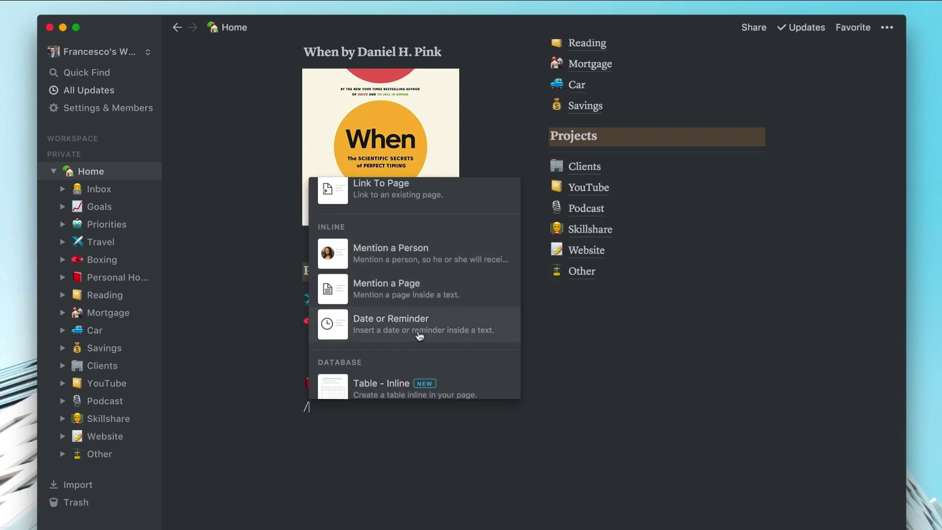
scroll(411, 335, down, 5)
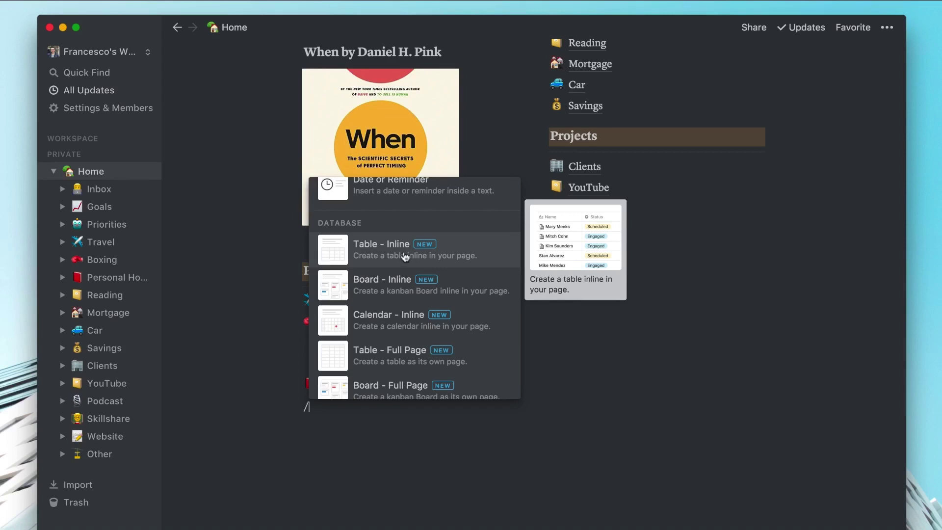
scroll(403, 324, down, 5)
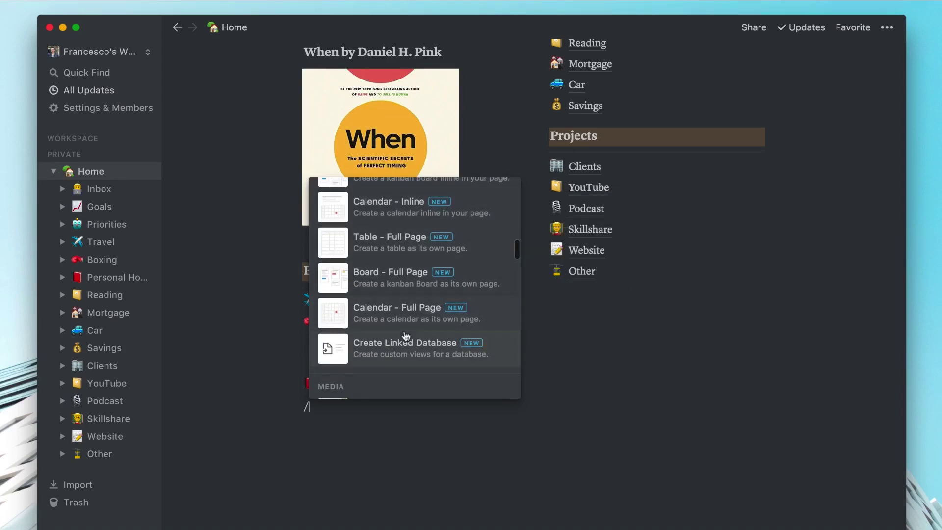
scroll(406, 336, down, 4)
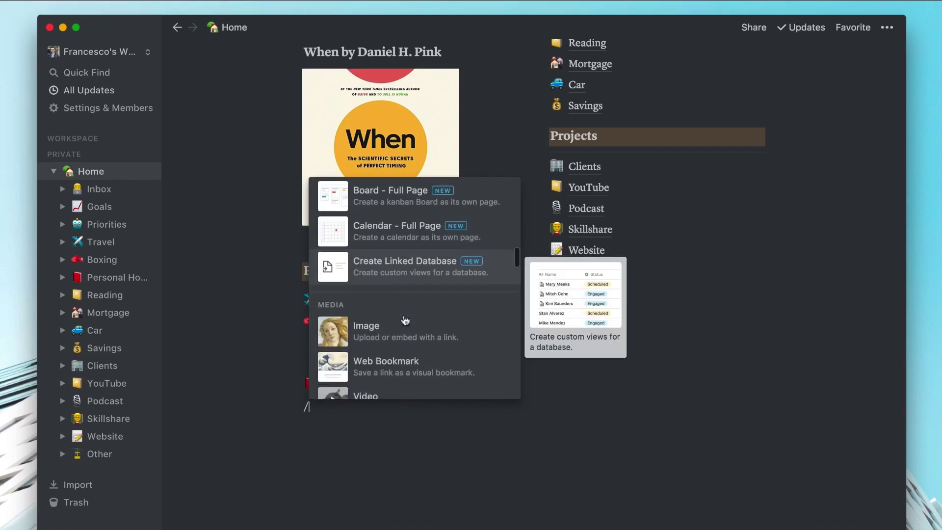
scroll(405, 320, down, 2)
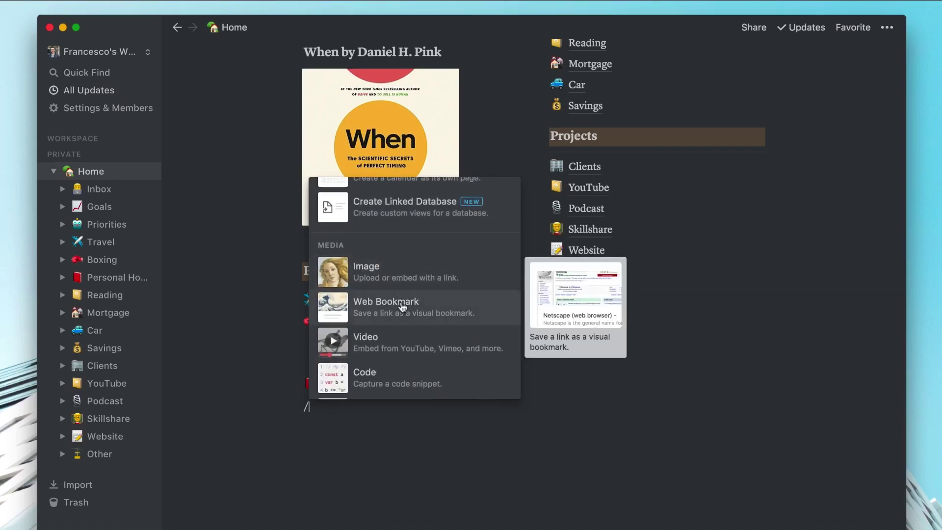
scroll(398, 336, down, 3)
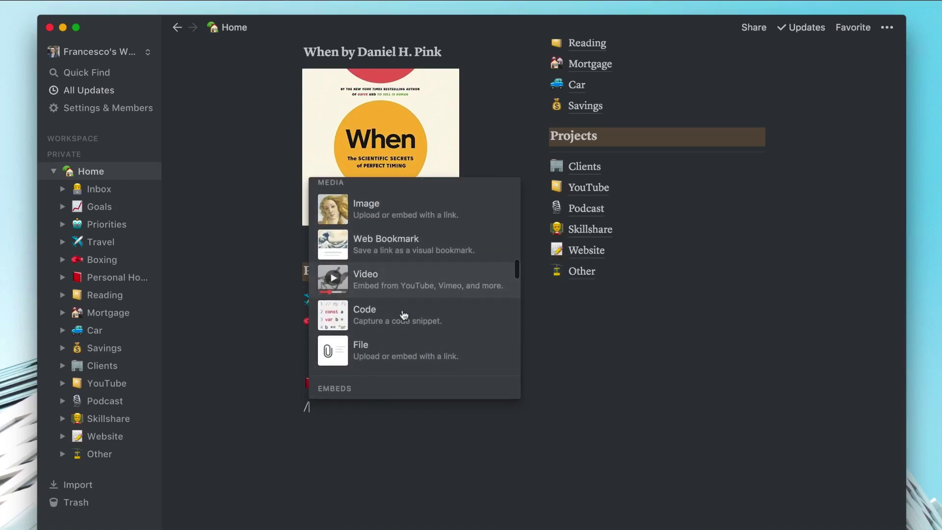
scroll(412, 343, down, 10)
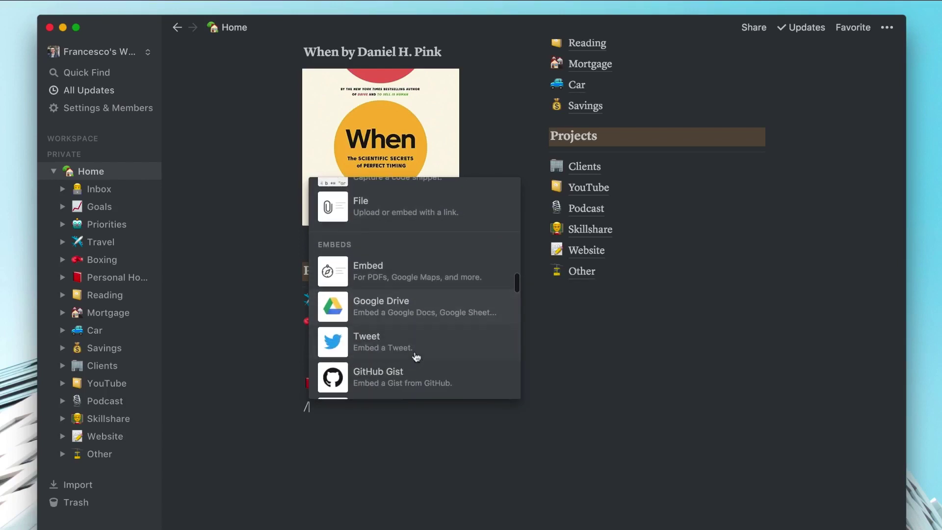
scroll(416, 356, down, 15)
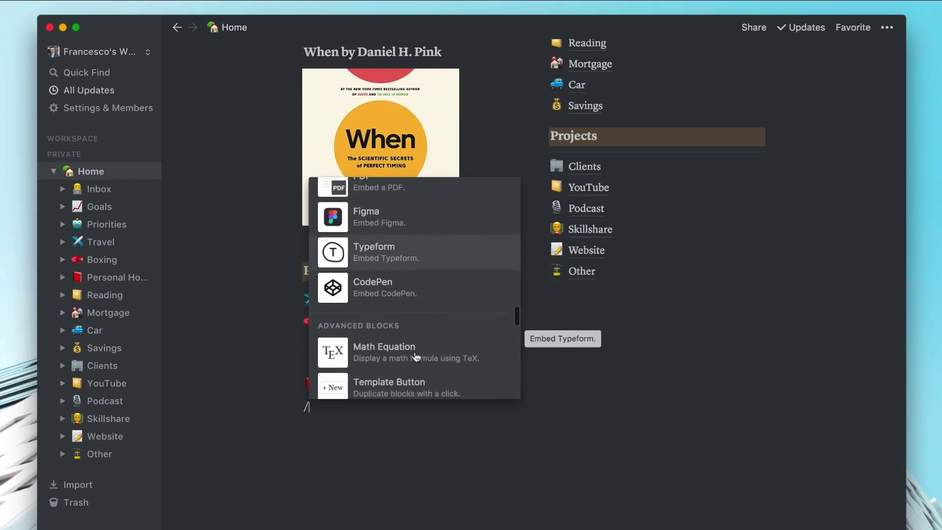
scroll(416, 356, down, 5)
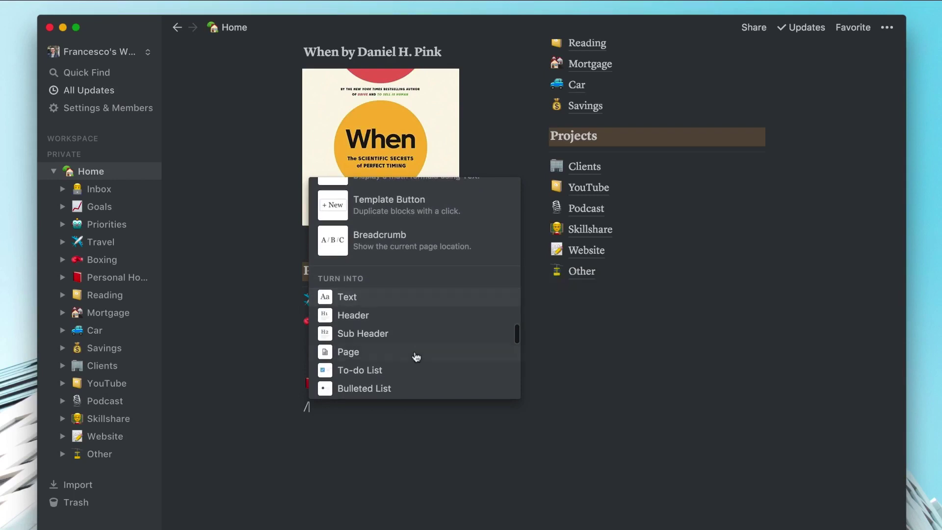
scroll(416, 356, up, 3)
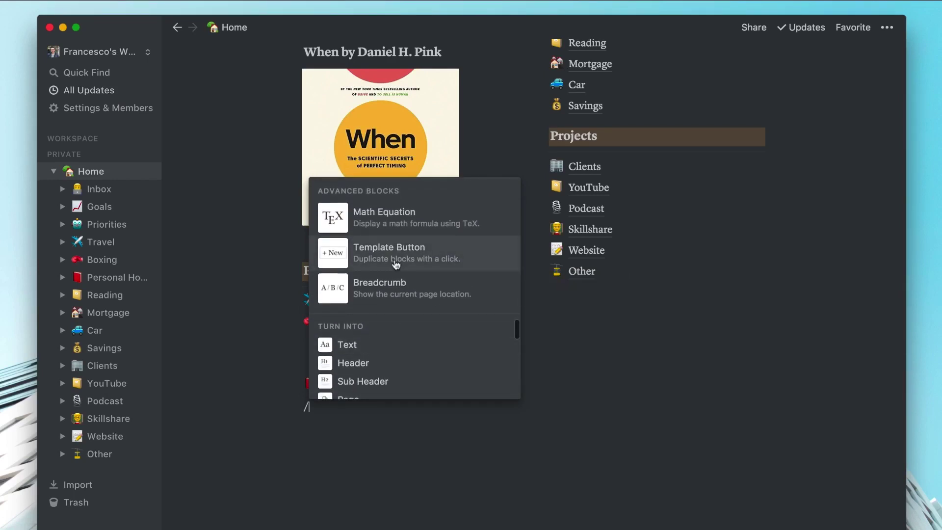
scroll(396, 265, down, 8)
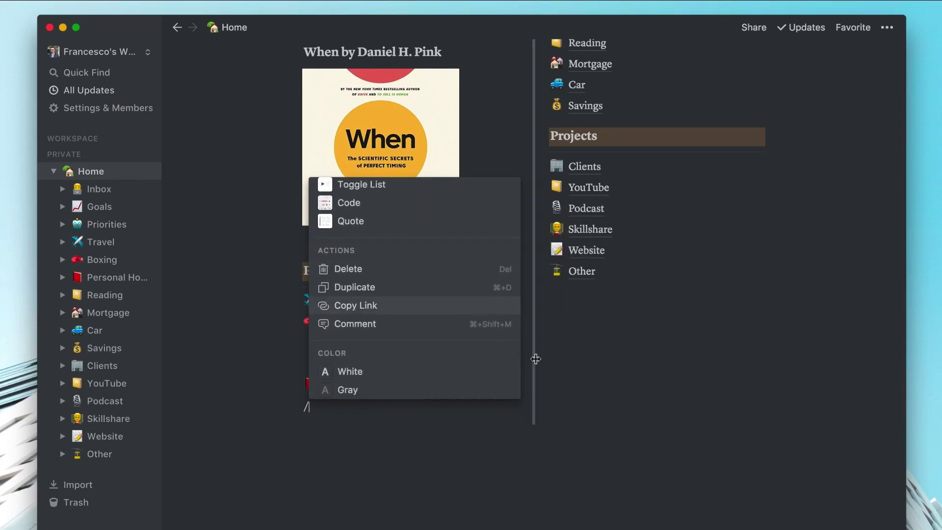
key(Escape)
click(578, 374)
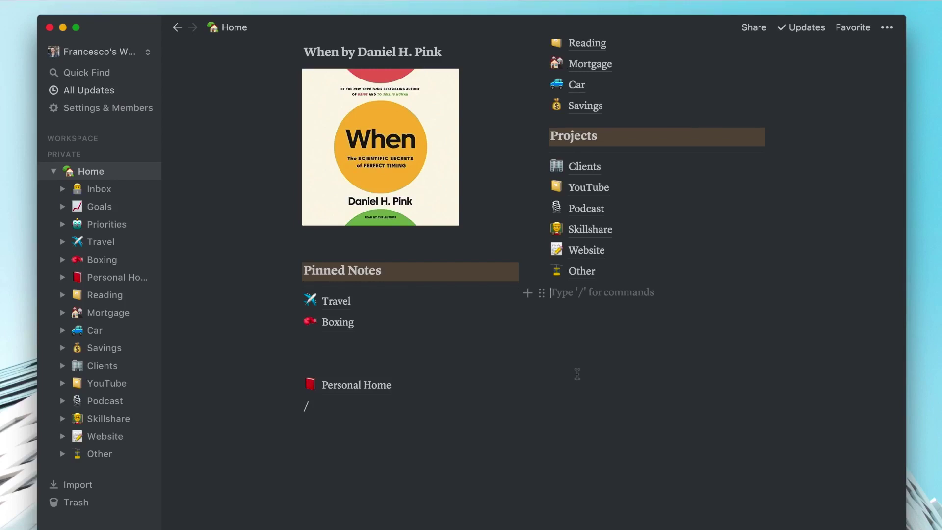